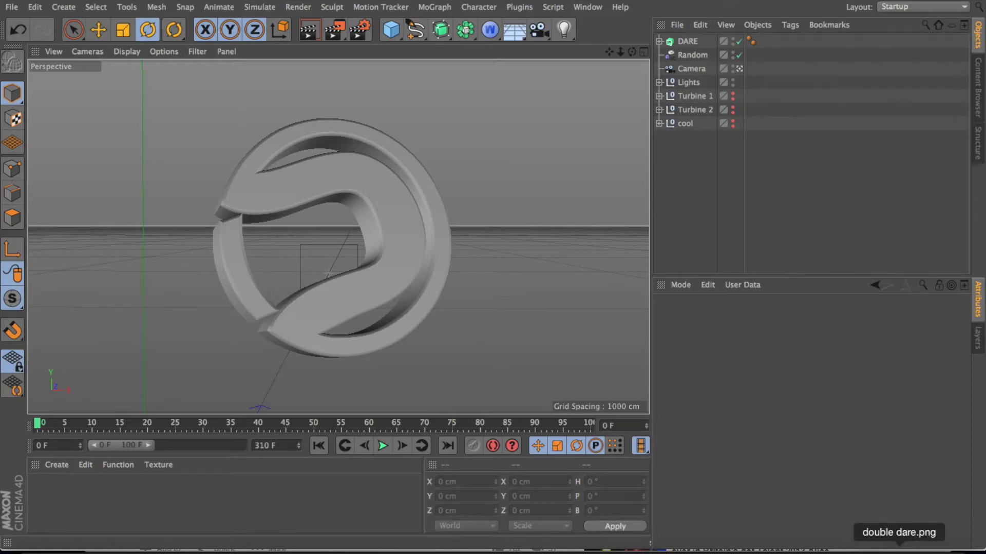
Check the reference render, then add a pyramid primitive and move it near the DARE logo.
click(898, 550)
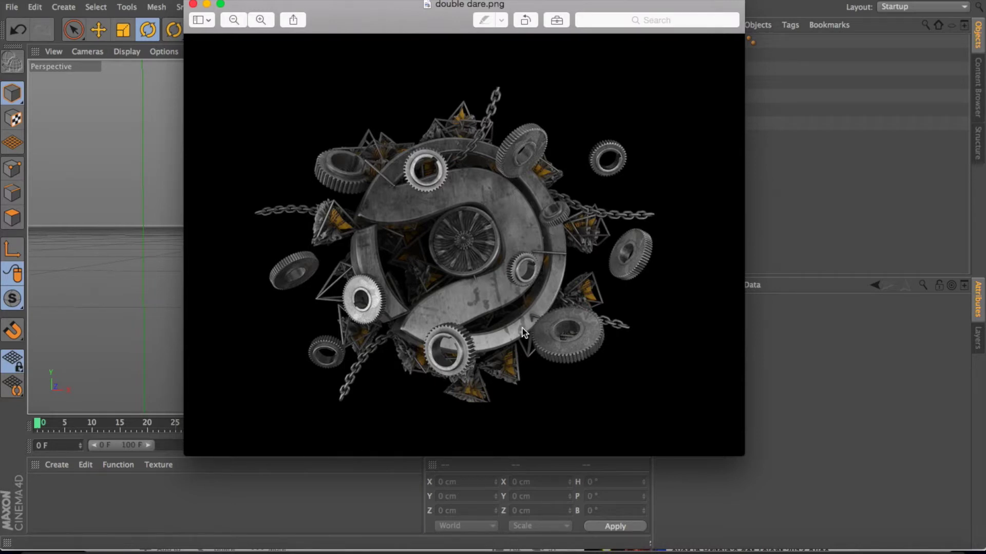
click(206, 5)
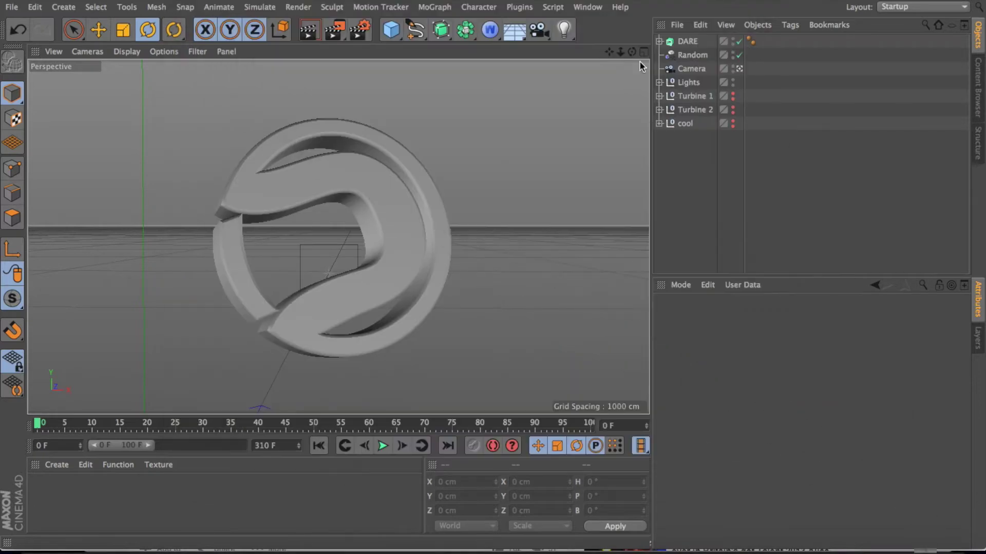
click(687, 41)
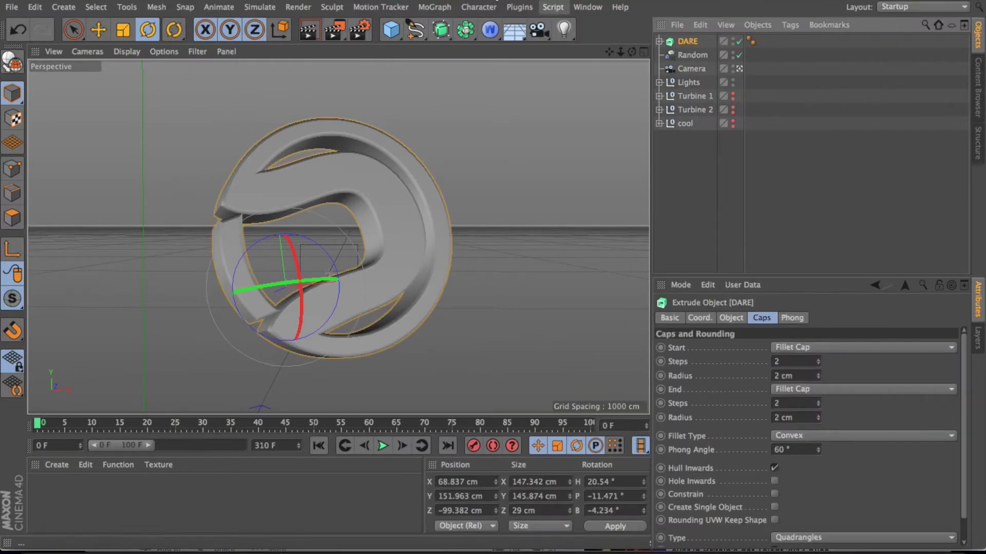
click(391, 29)
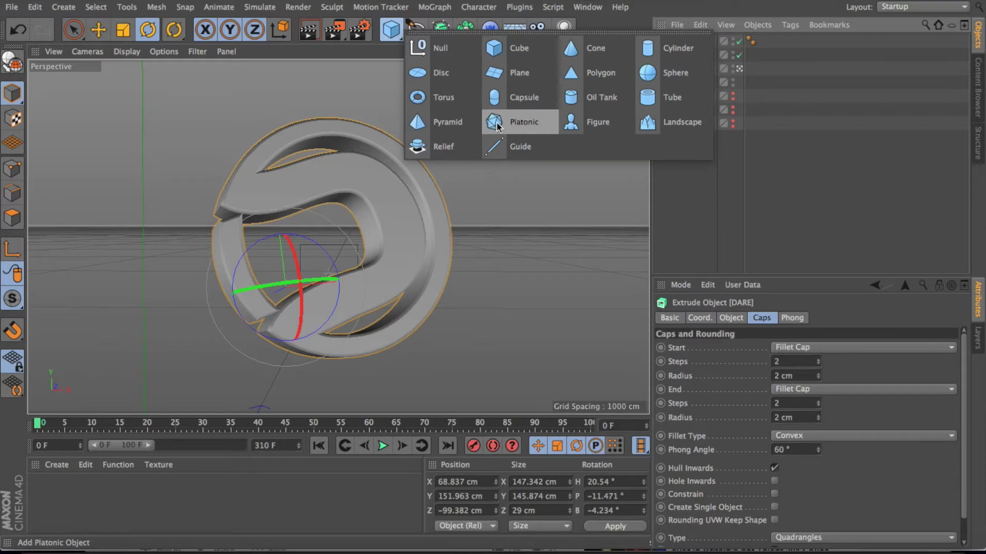
click(461, 125)
click(98, 29)
drag(144, 403, 103, 297)
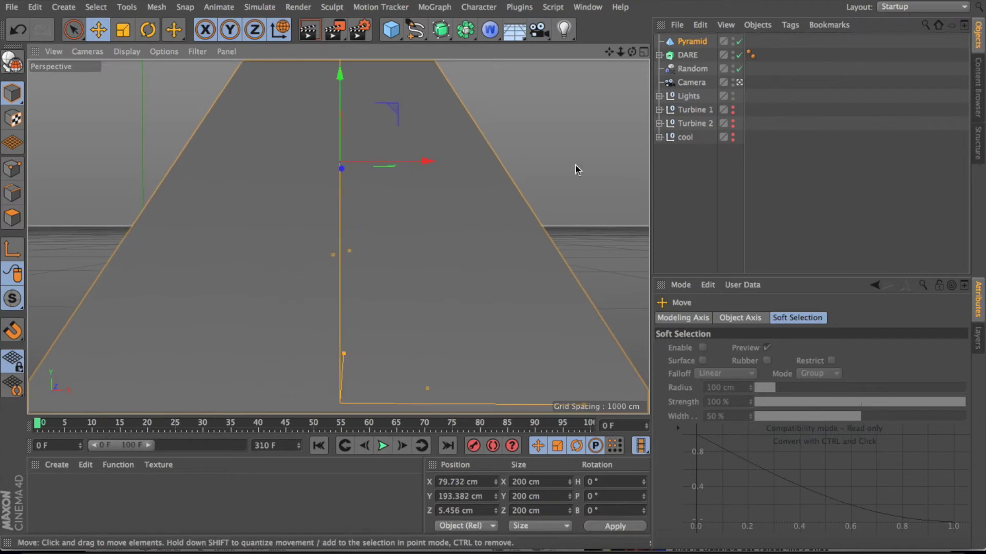
Size the pyramid 25 cm on X, Y and Z and drag it into the ring's centre.
click(688, 41)
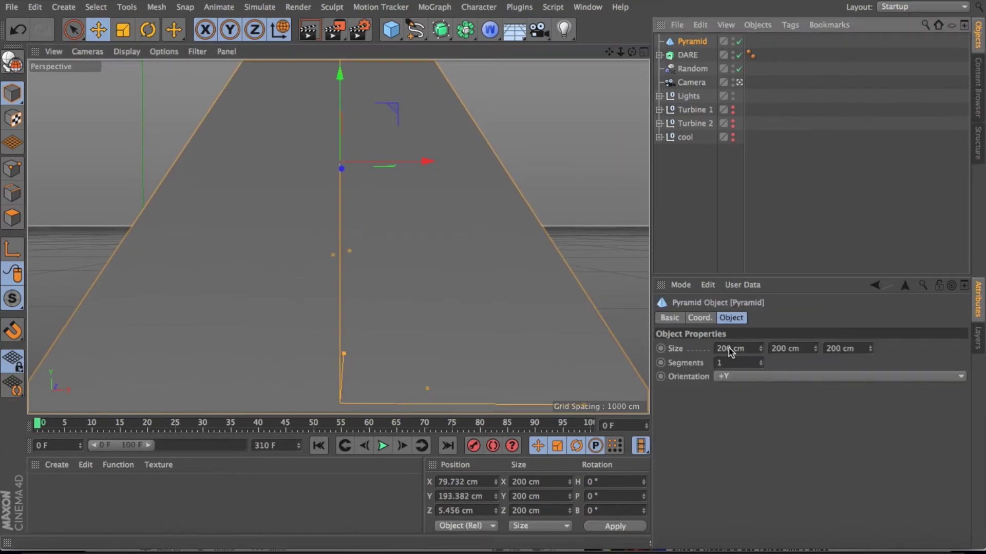
click(723, 348)
text(25)
click(785, 349)
text(25)
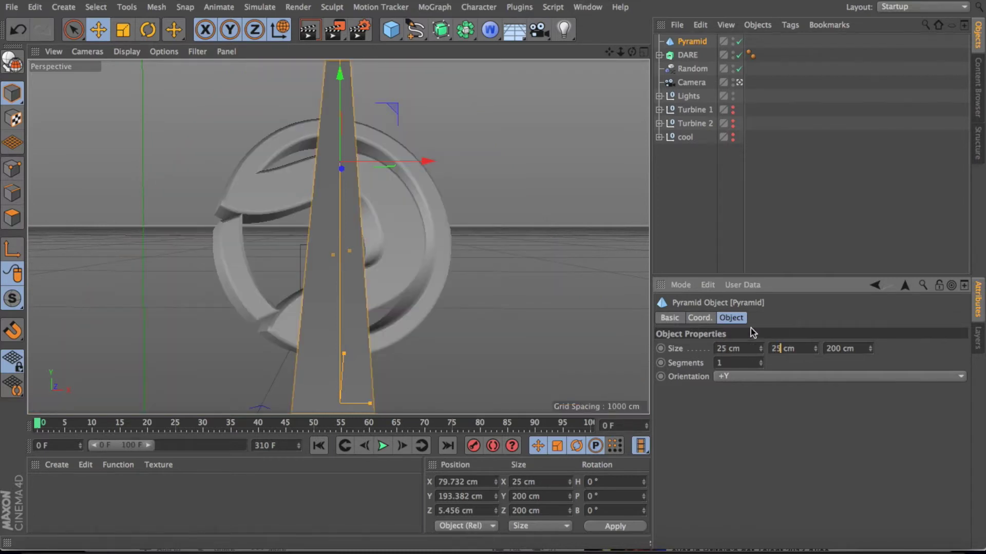
click(845, 349)
text(25)
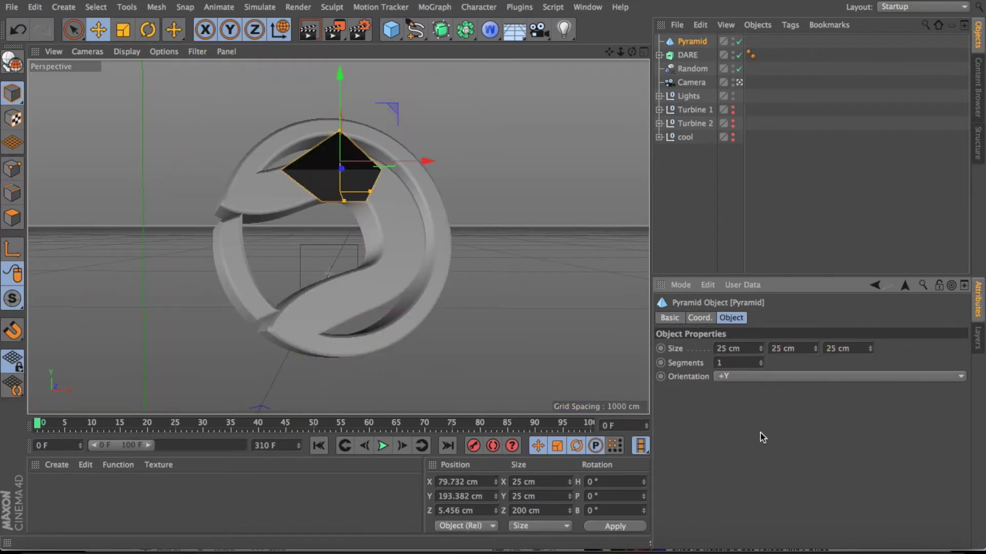
key(Return)
drag(481, 116, 479, 184)
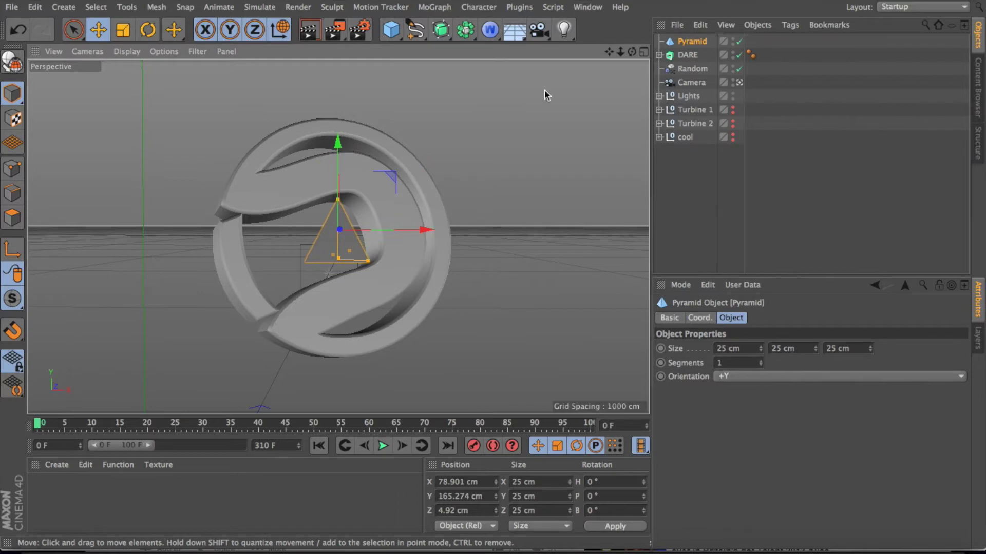
Add a MoGraph Cloner and make the pyramid its child.
click(381, 6)
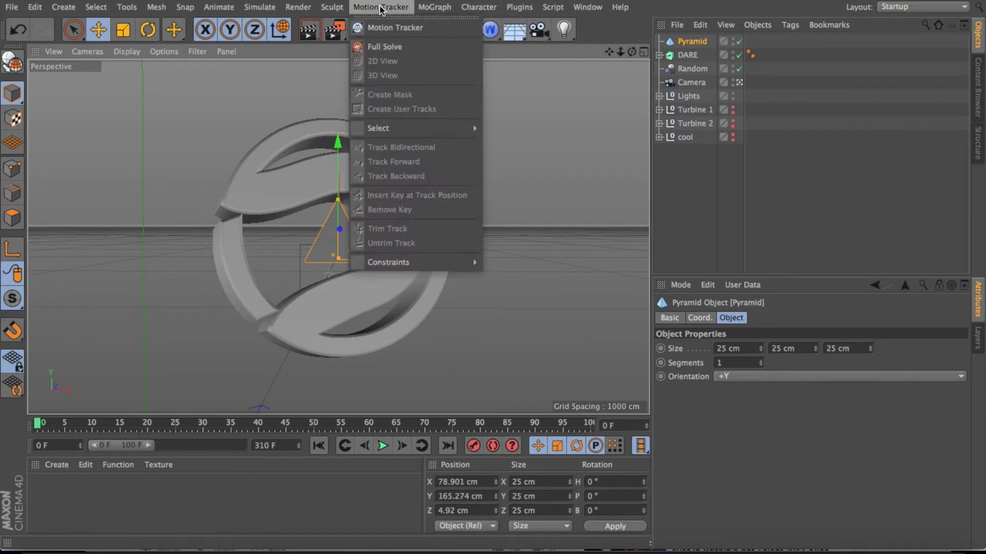
click(452, 114)
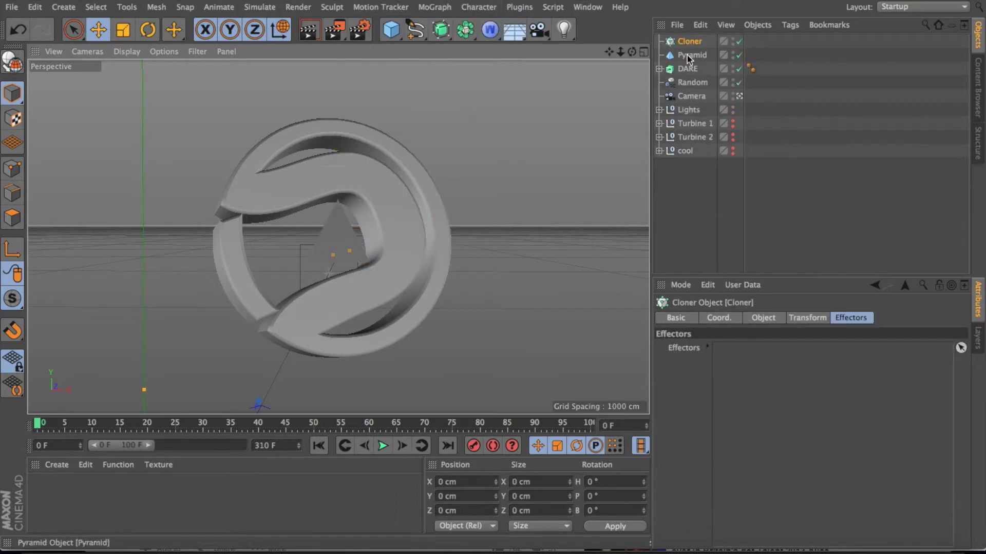
drag(688, 57, 690, 43)
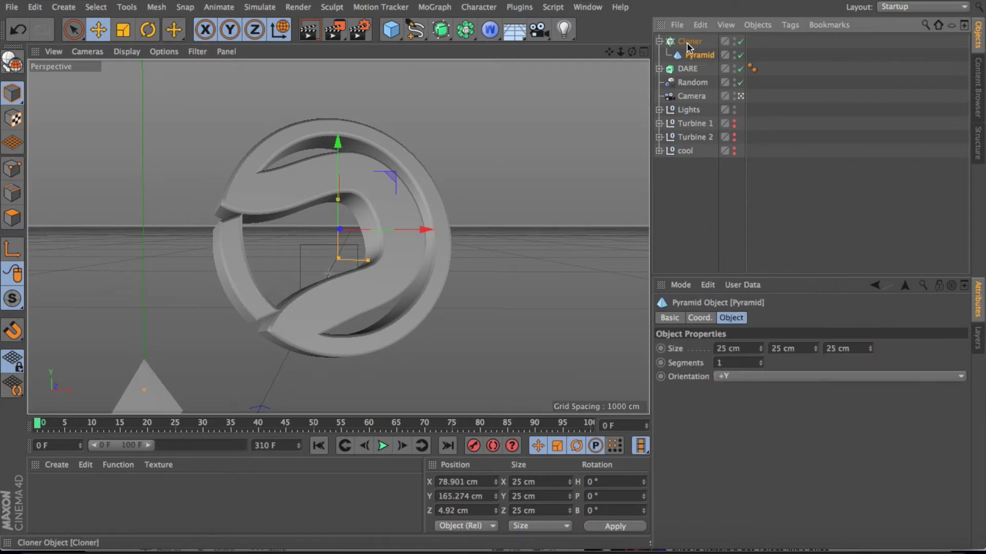
click(685, 42)
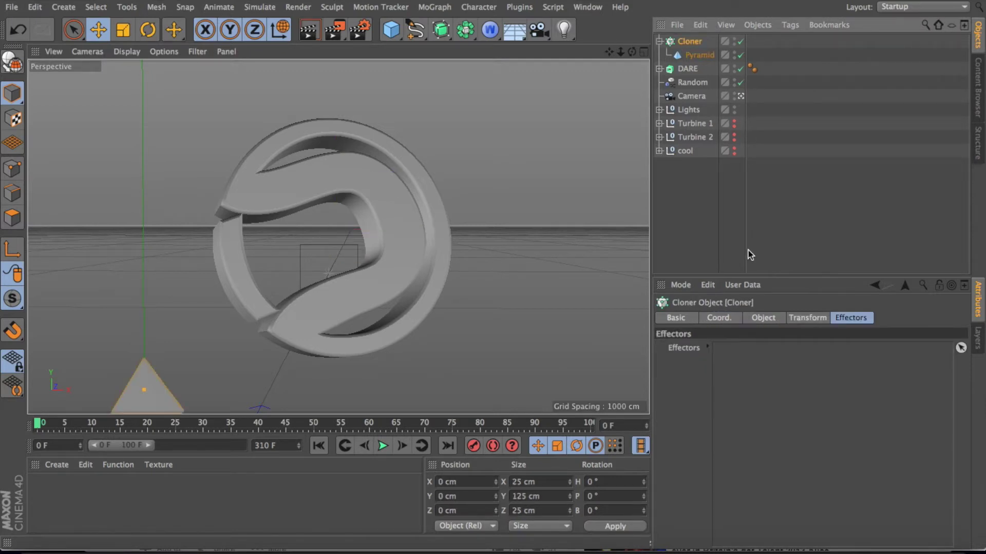
Switch the Cloner's Object tab mode to Object.
click(731, 319)
click(764, 318)
click(756, 349)
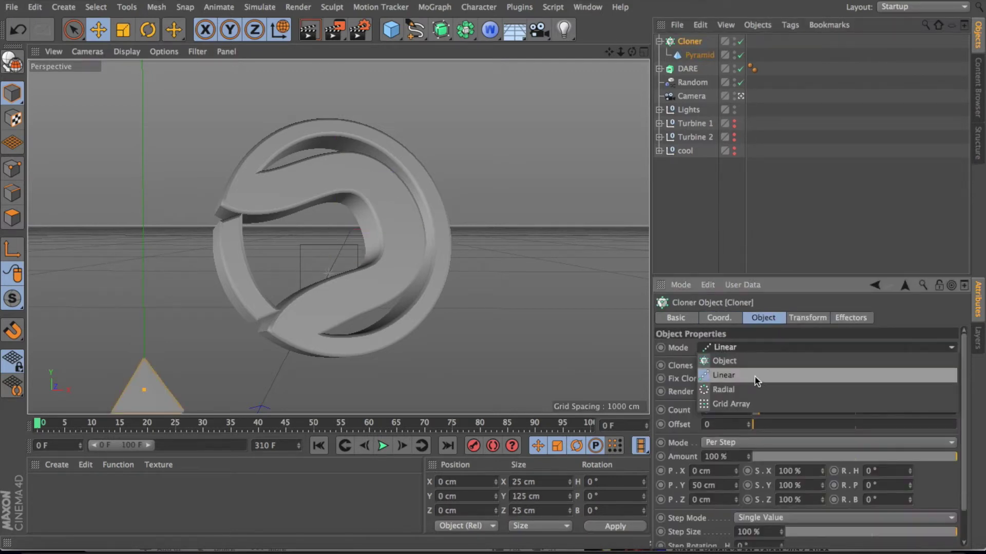
click(754, 376)
click(756, 348)
click(757, 363)
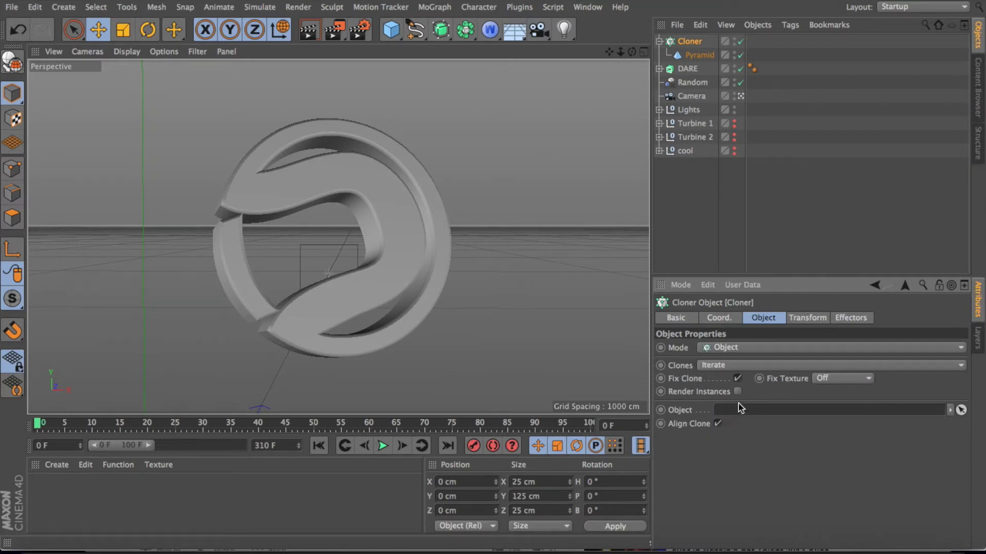
click(688, 69)
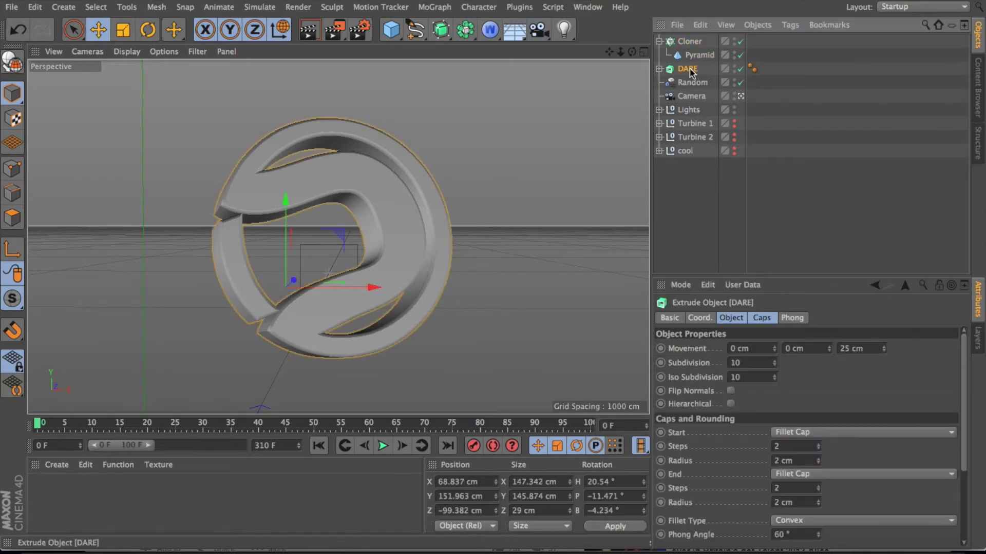
Copy the DARE logo as DARE.1, make it editable, and expand its Rounding groups.
click(659, 41)
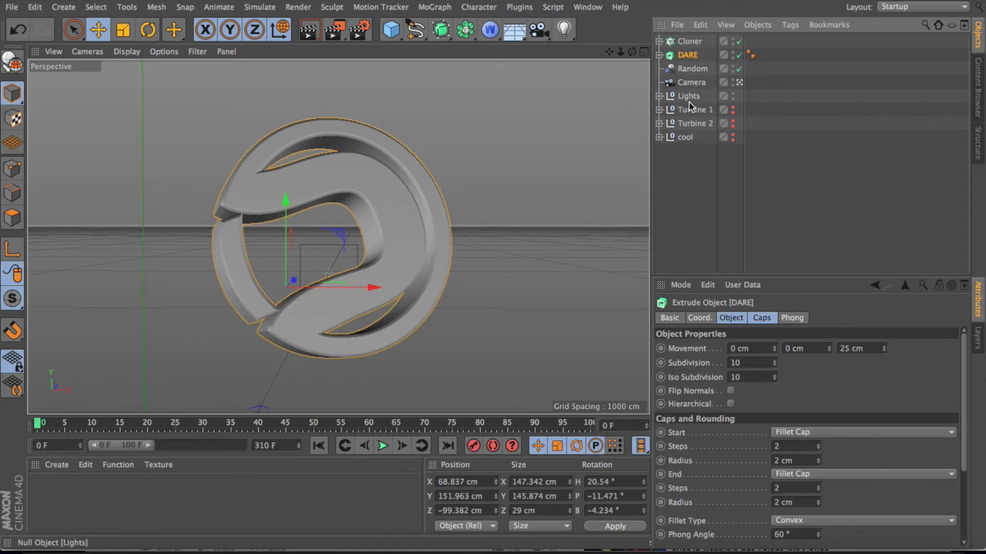
key(ctrl+c)
key(ctrl+v)
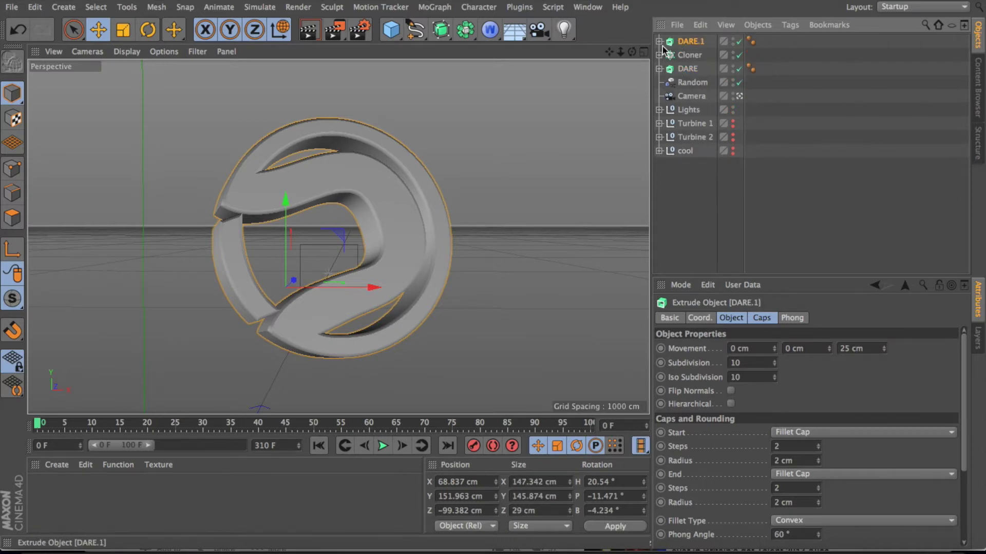
key(c)
click(658, 42)
click(666, 55)
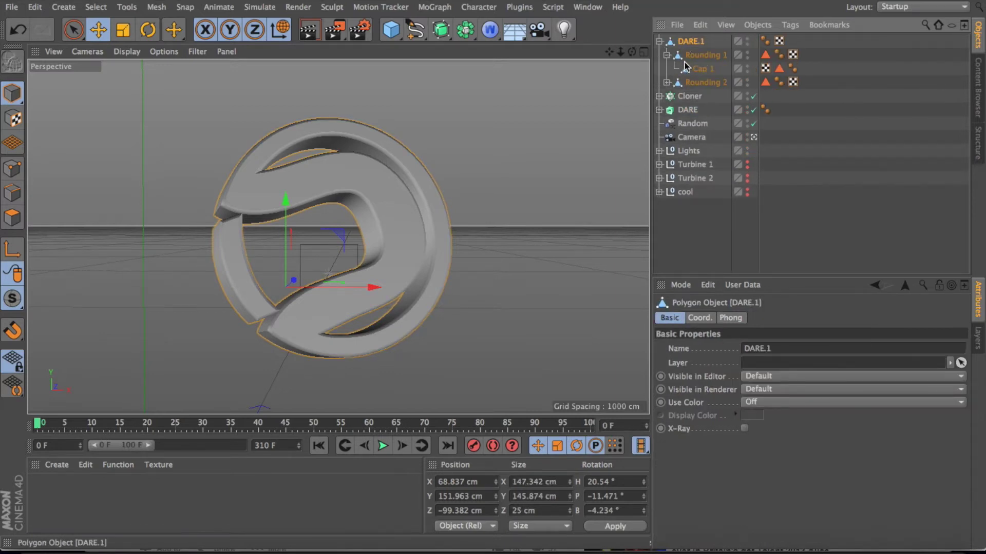
click(666, 82)
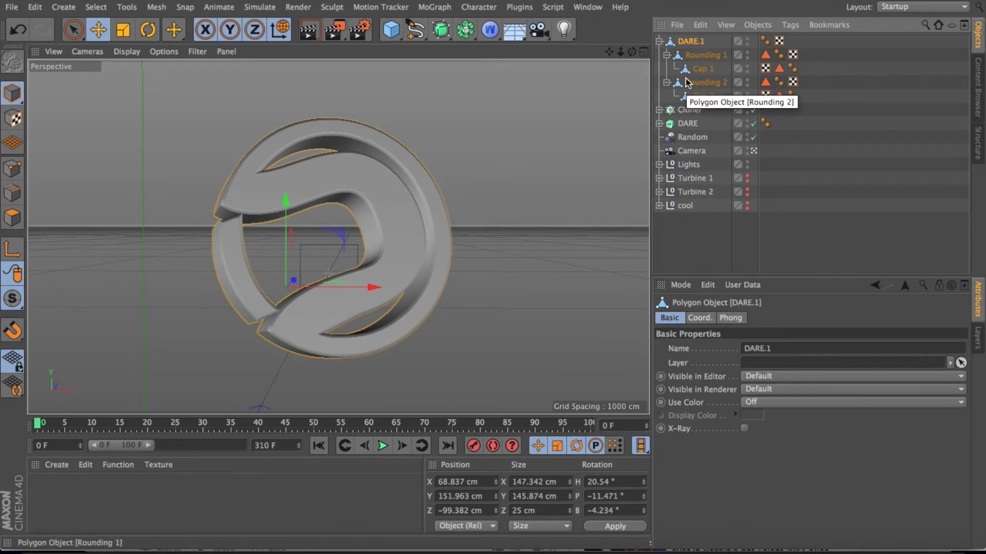
Move Cap 1 to the top level, delete DARE.1, and hide Cap 1 in editor and render.
click(701, 55)
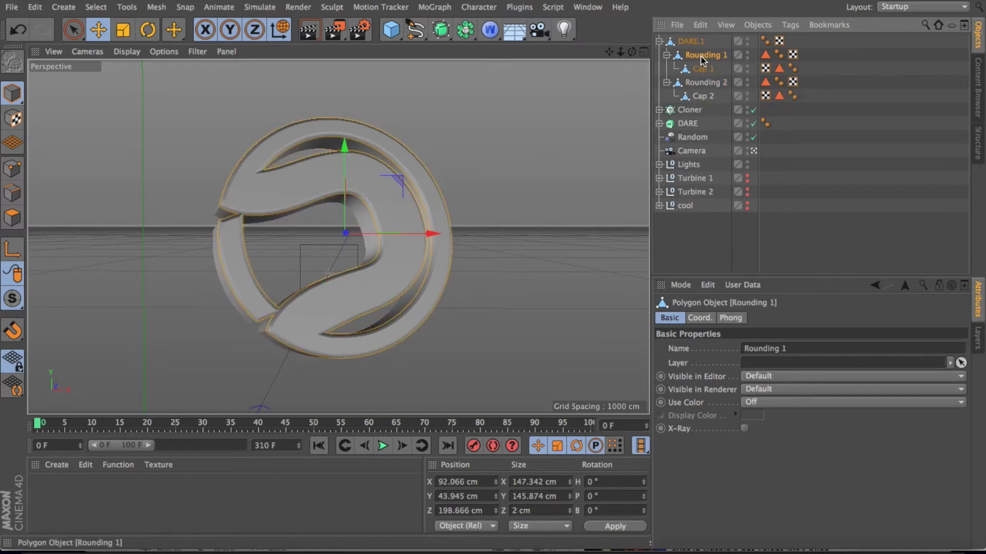
click(698, 69)
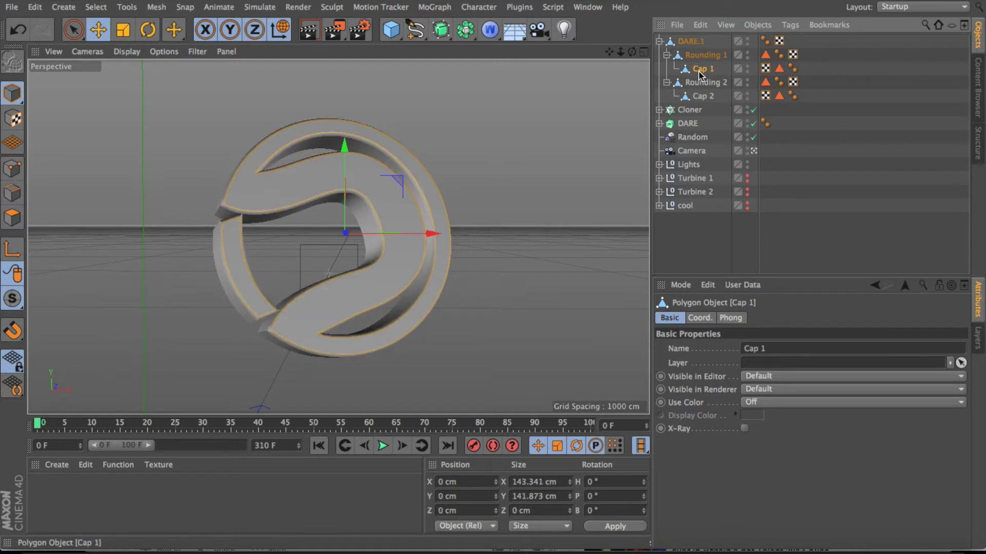
drag(699, 72, 696, 37)
click(694, 55)
key(Delete)
click(691, 42)
ctrl+click(732, 40)
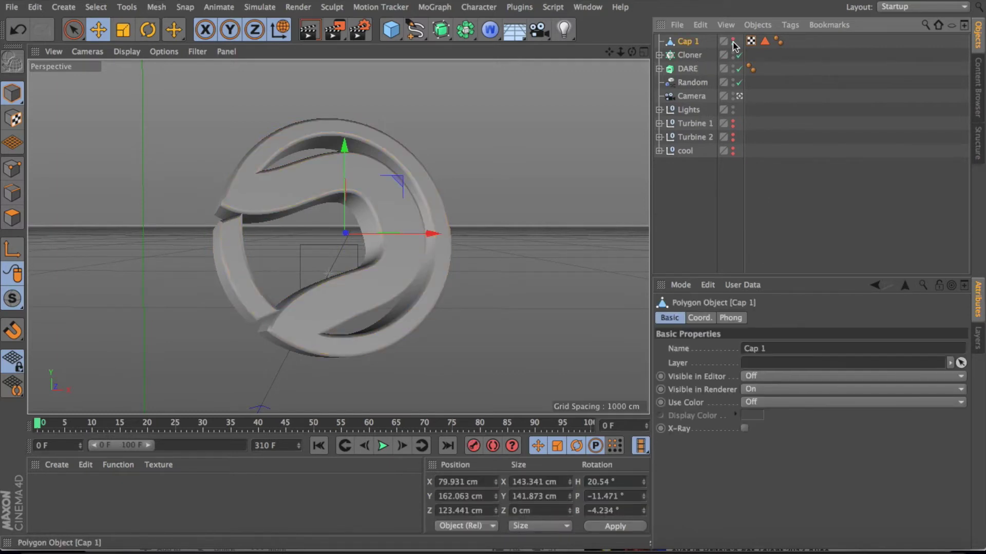
click(681, 55)
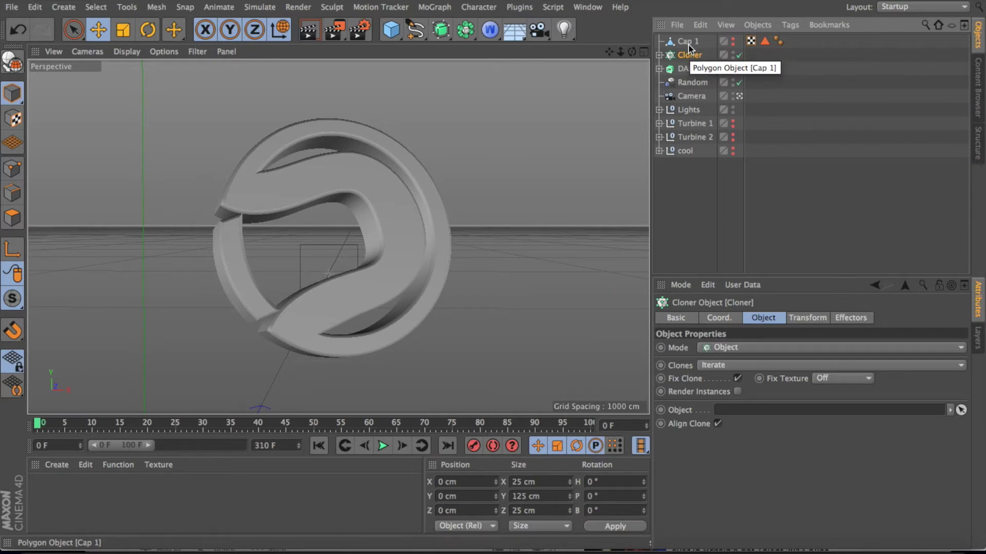
Set Cap 1 as the Cloner's object with Surface distribution and a count of 75.
drag(689, 46, 745, 410)
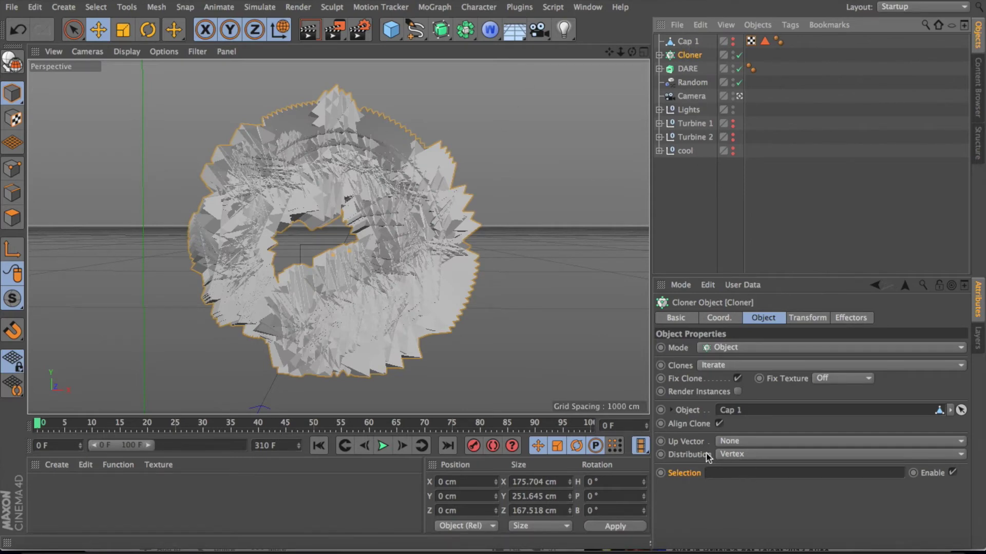
click(735, 455)
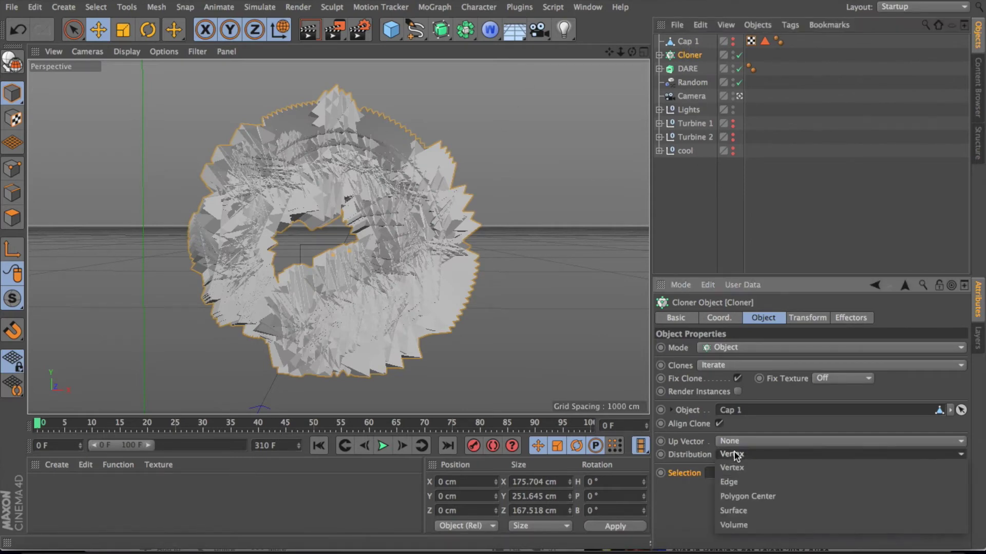
click(744, 511)
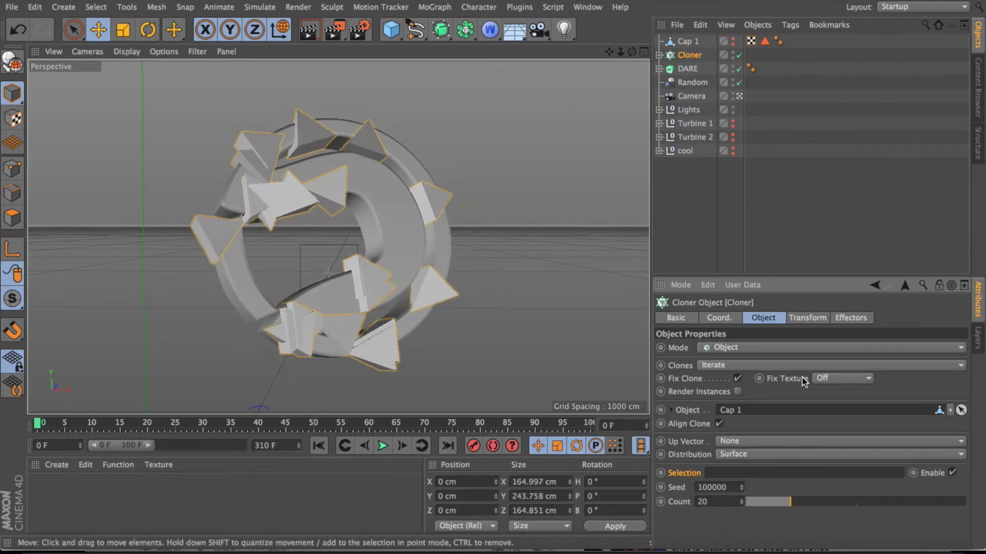
click(702, 501)
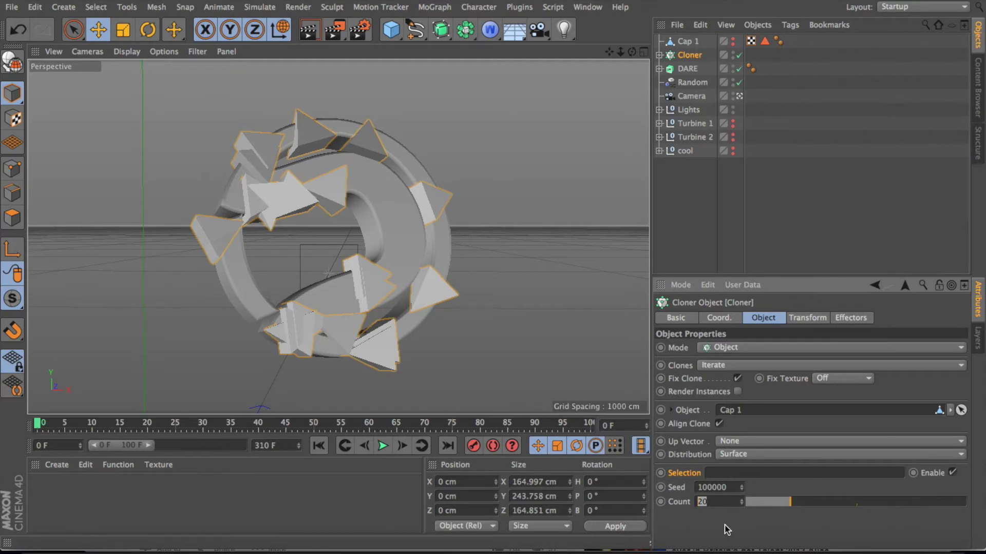
key(Return)
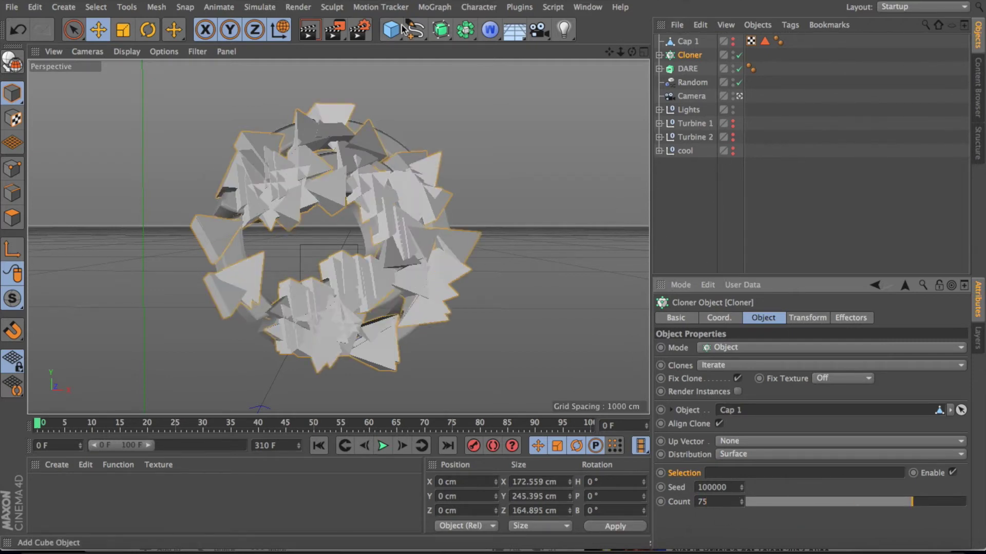
Add a Random effector and set its strength to 50%.
click(445, 8)
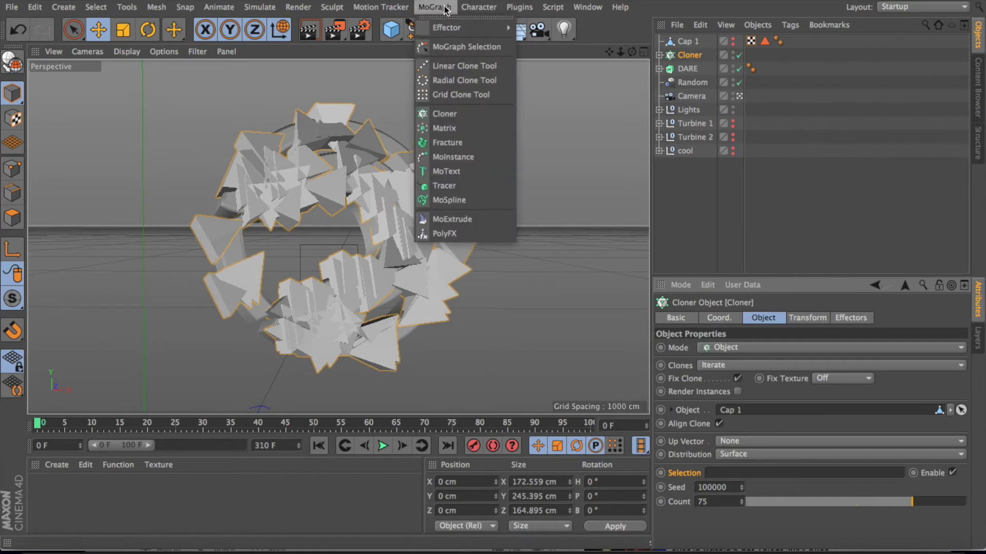
mouse_move(462, 28)
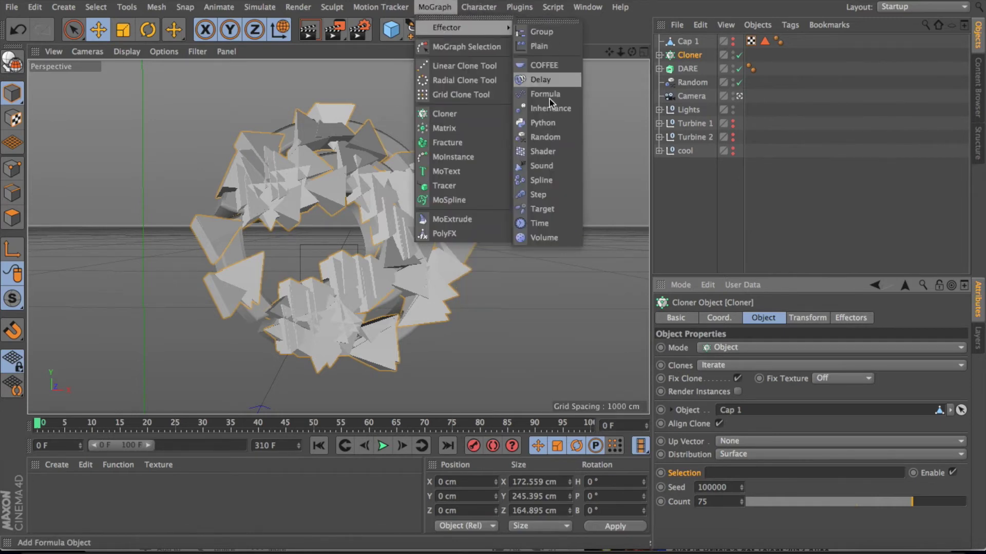
click(546, 136)
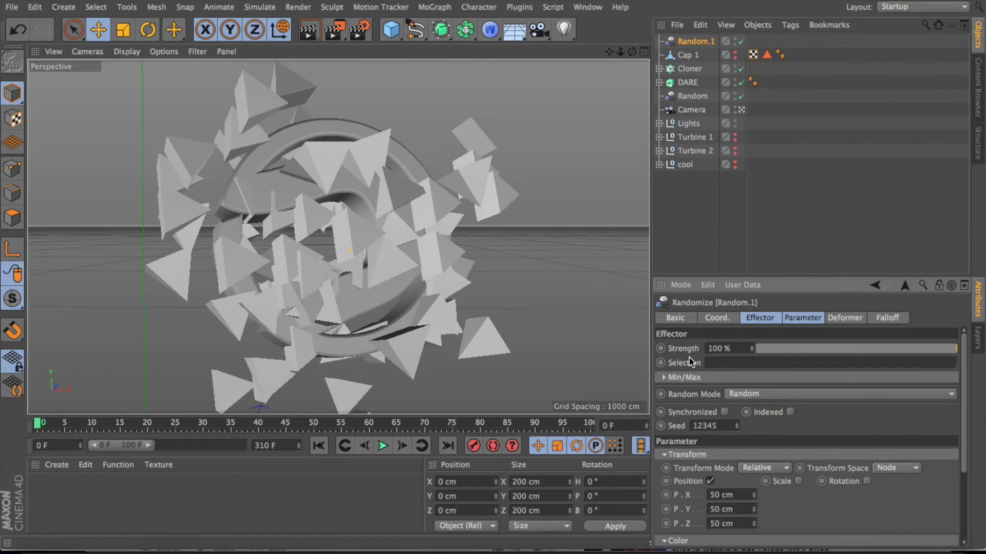
click(720, 349)
text(5)
key(Return)
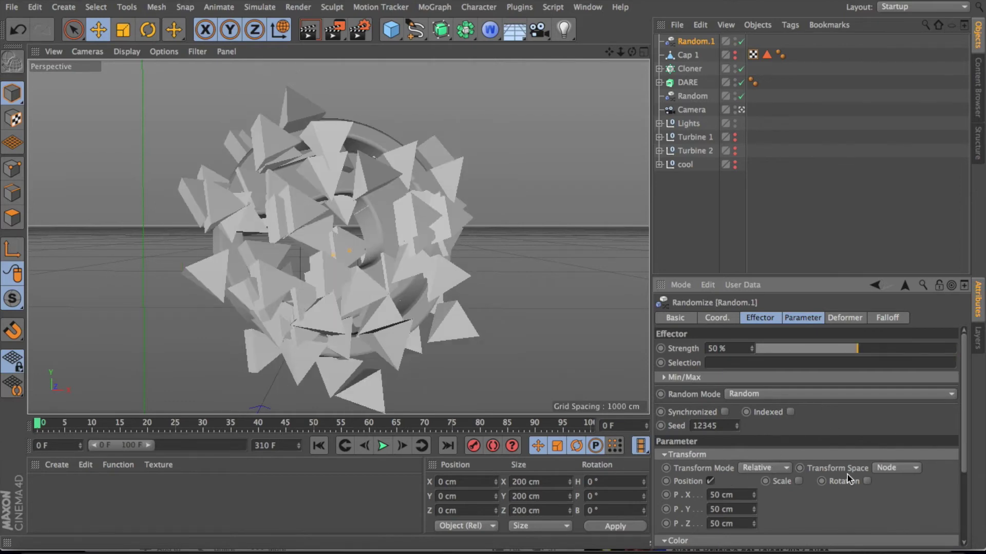
Enable random rotation with 25° heading and 25° pitch, undoing a bank change.
click(867, 482)
click(876, 495)
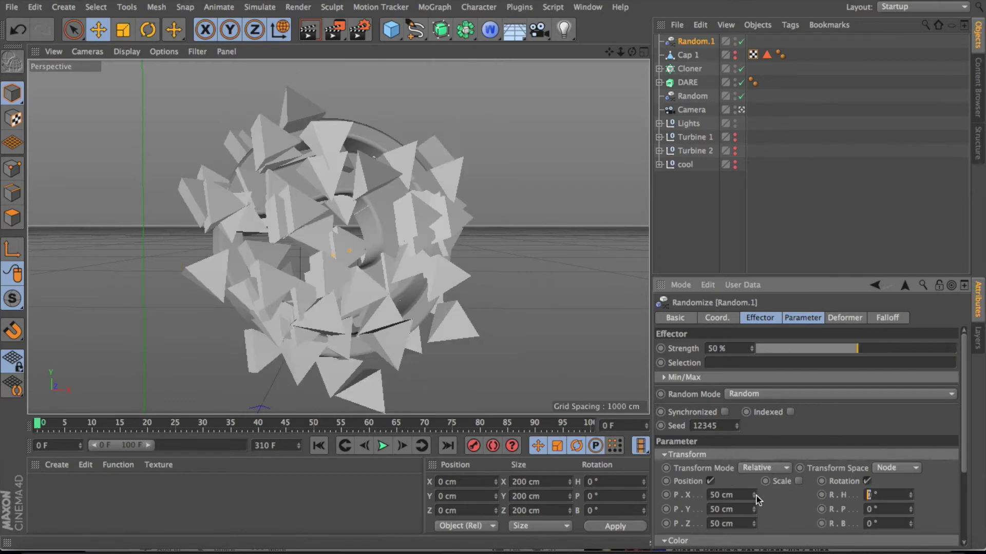
text(25)
click(869, 510)
text(25)
click(871, 525)
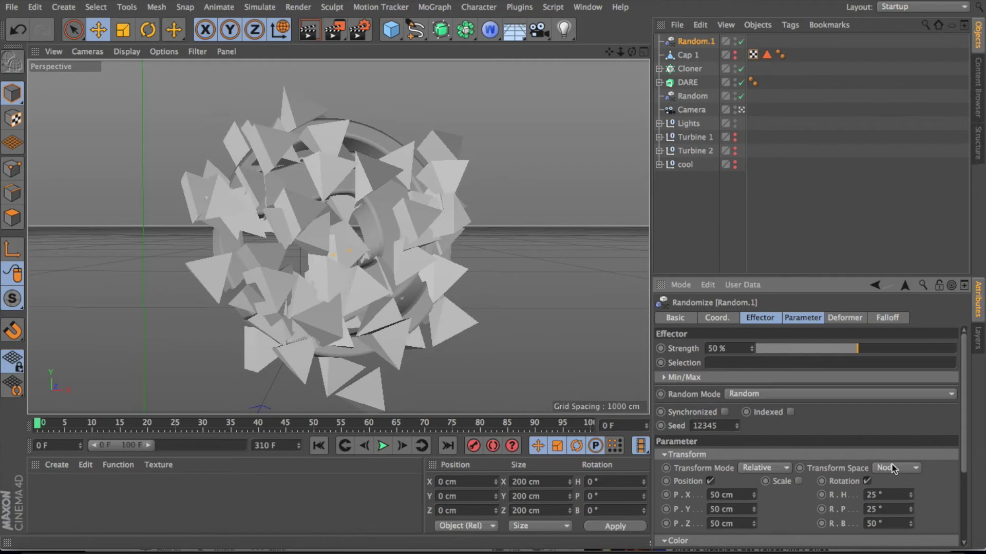
mouse_move(910, 524)
mouse_down()
mouse_move(910, 513)
mouse_move(910, 524)
mouse_up()
key(ctrl+z)
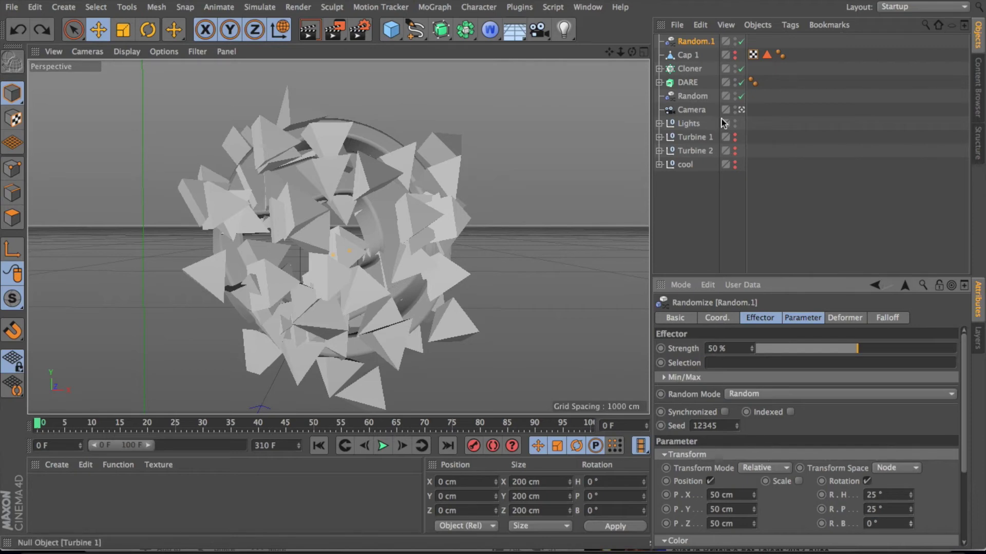
Push Cap 1 forward along Z in its coordinates.
click(686, 55)
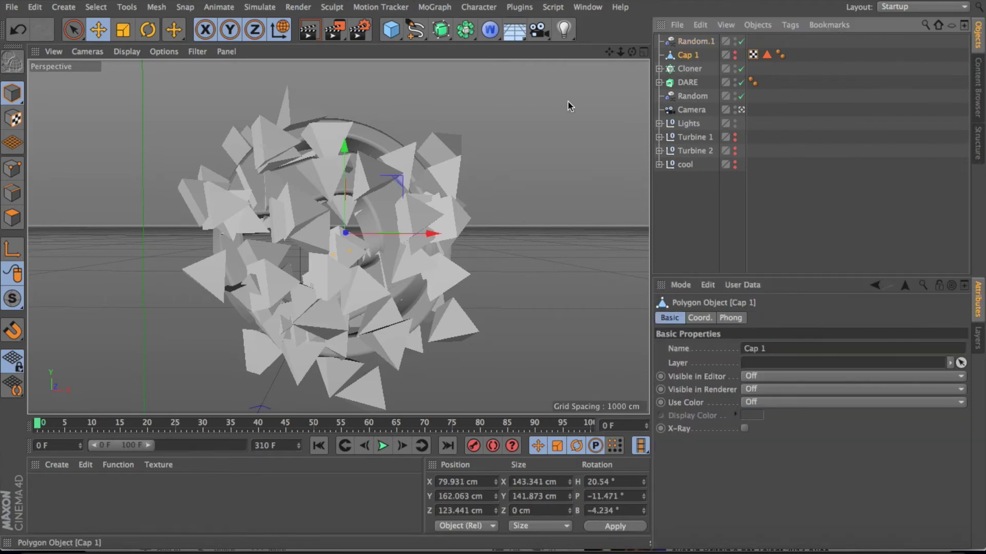
click(698, 318)
drag(736, 377, 736, 353)
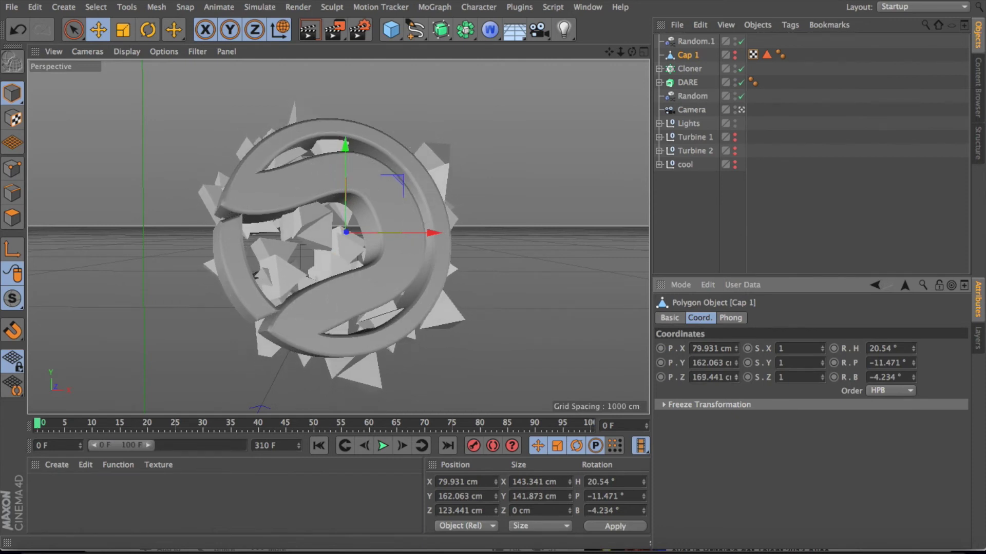
Set Random.1's X and Y position offsets to 60 cm.
click(691, 42)
click(753, 319)
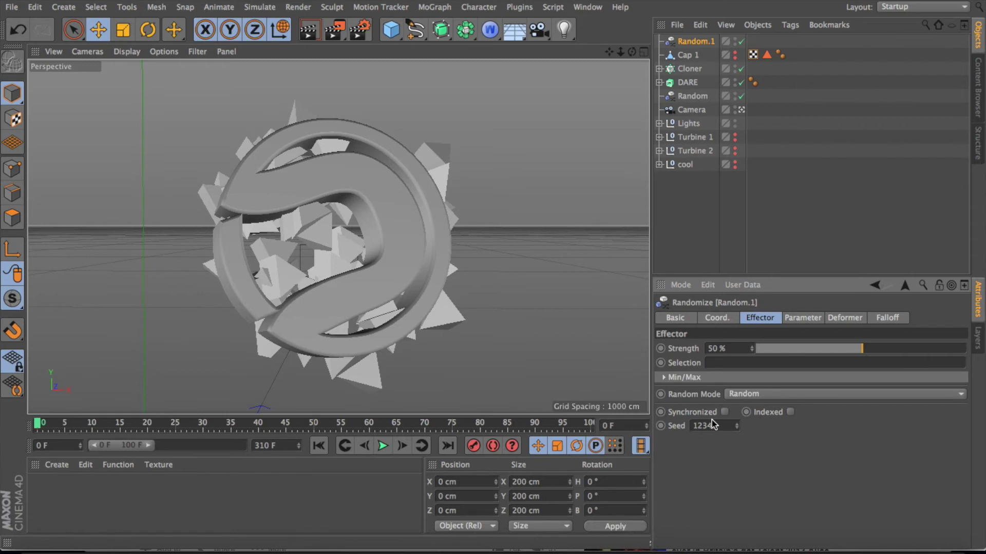
click(813, 319)
click(714, 387)
key(BackSpace)
text(6)
click(714, 402)
key(BackSpace)
text(60)
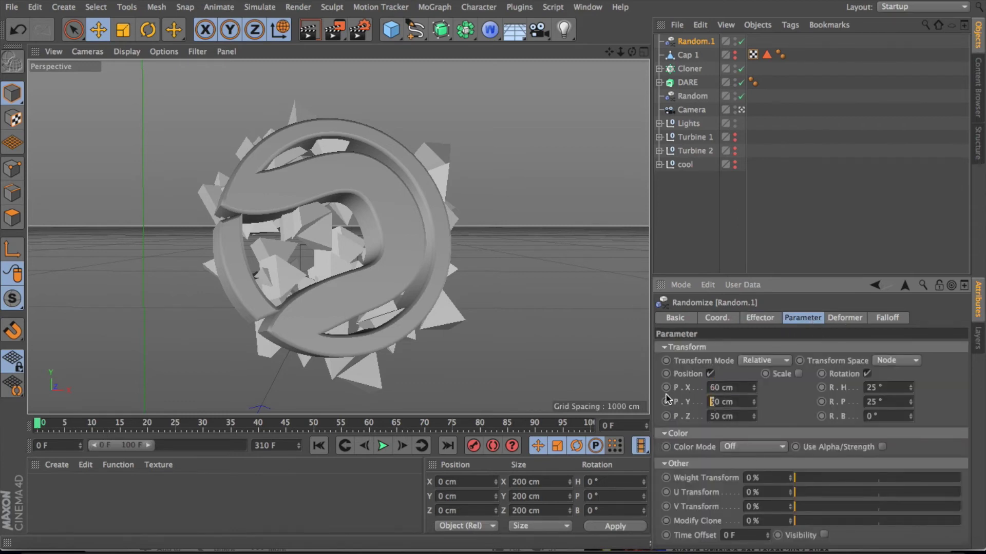
key(Return)
Raise Random.1's X and Y position offsets to 65 cm.
drag(753, 386, 699, 387)
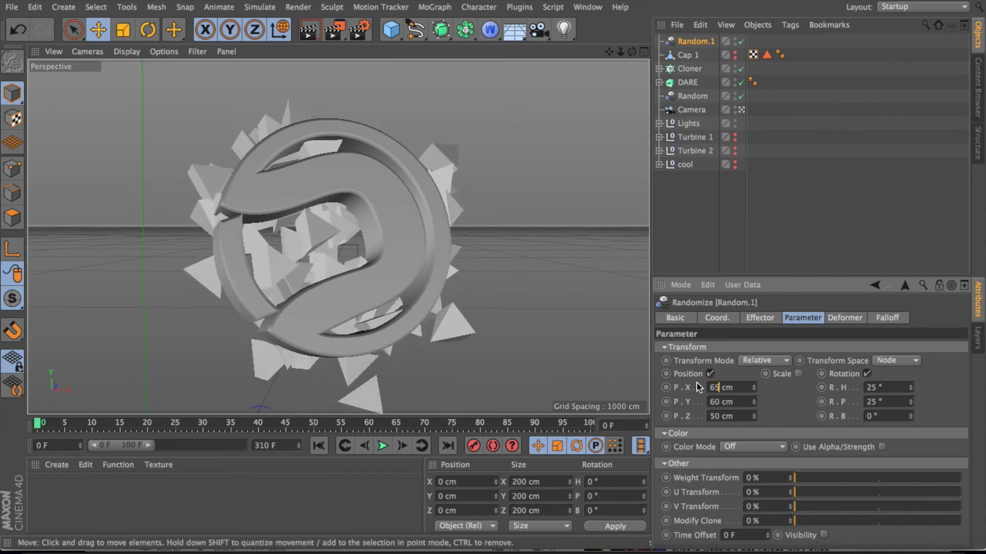
text(65)
key(Return)
double_click(718, 402)
text(65)
key(Return)
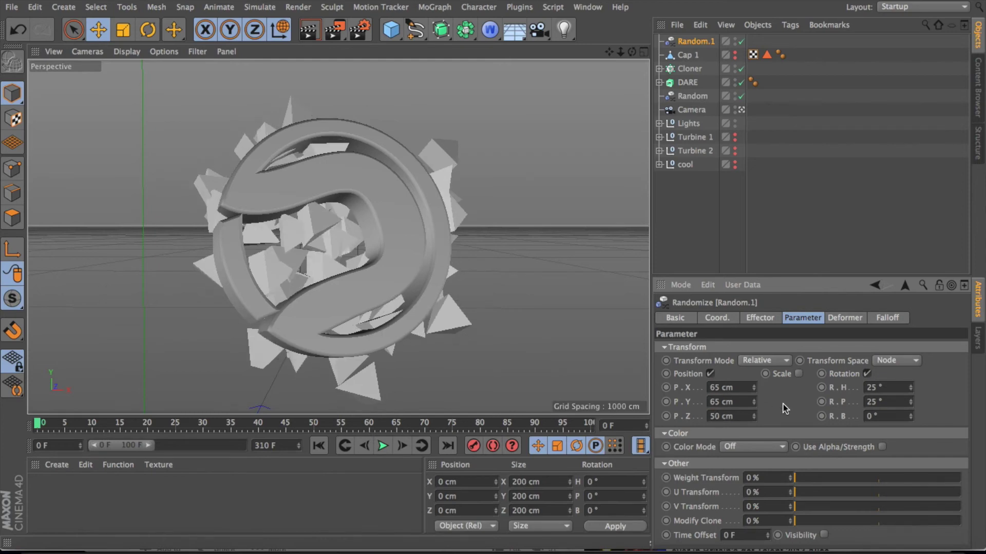
click(760, 318)
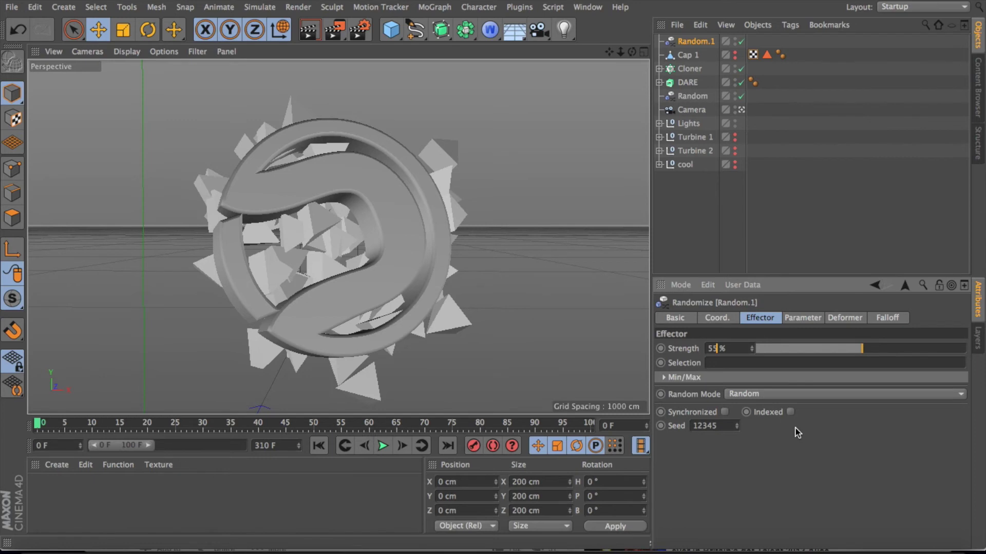
Try 55% and a higher Random.1 strength, undoing back to 50%, then select the Cloner.
text(55)
key(Return)
click(803, 318)
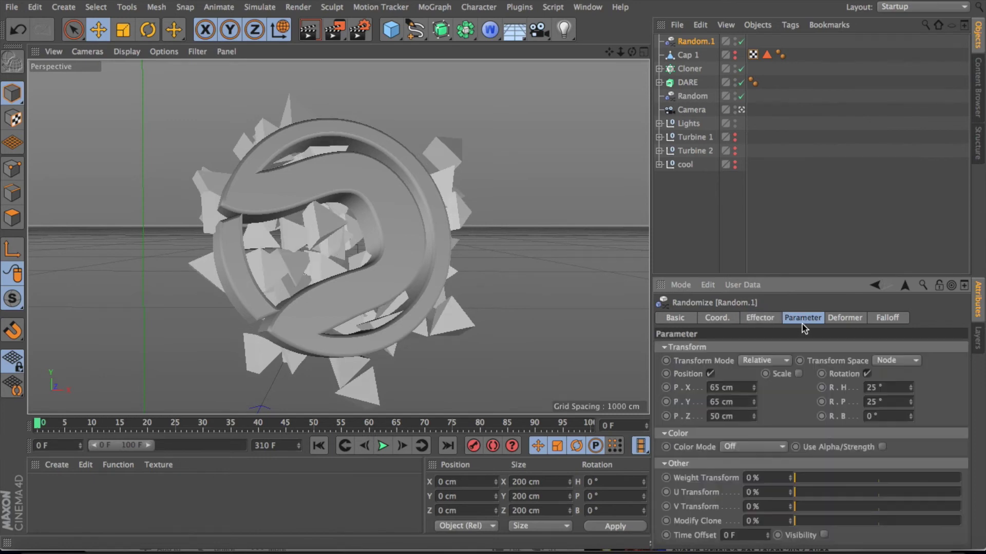
click(760, 319)
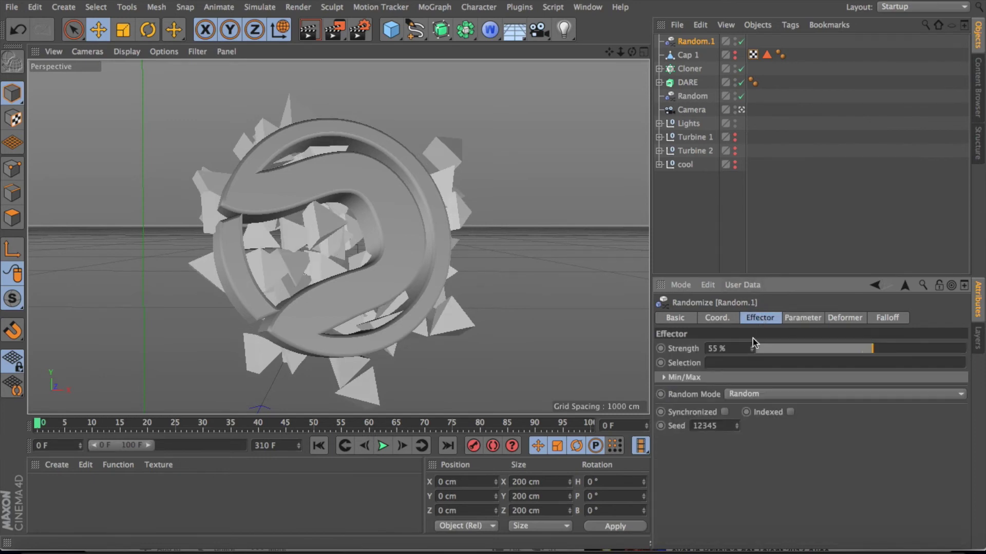
drag(856, 354, 954, 342)
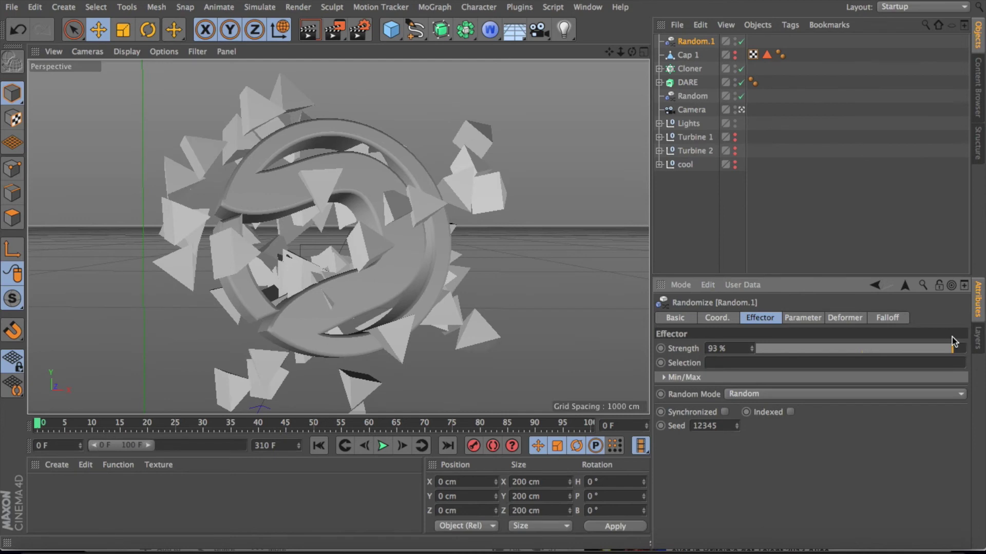
key(ctrl+z)
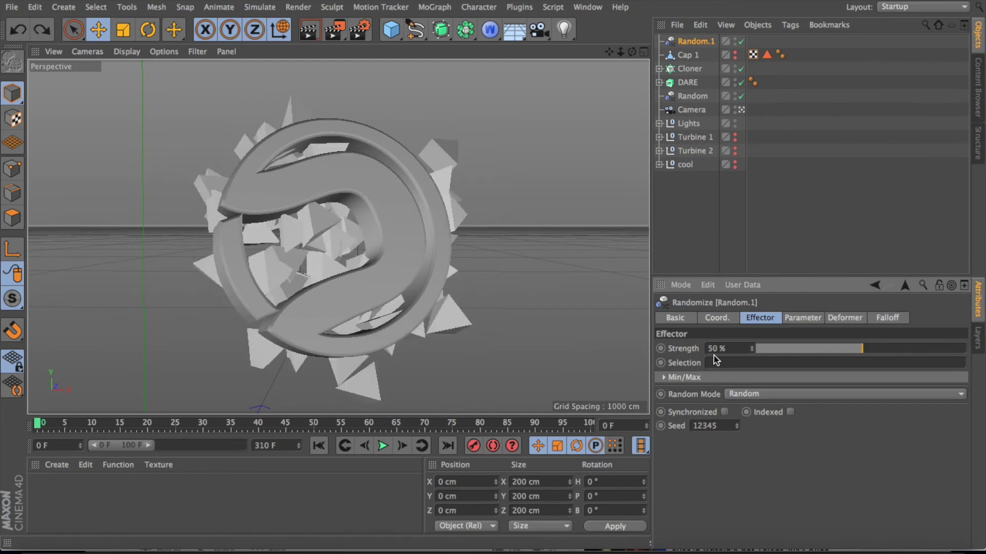
click(690, 70)
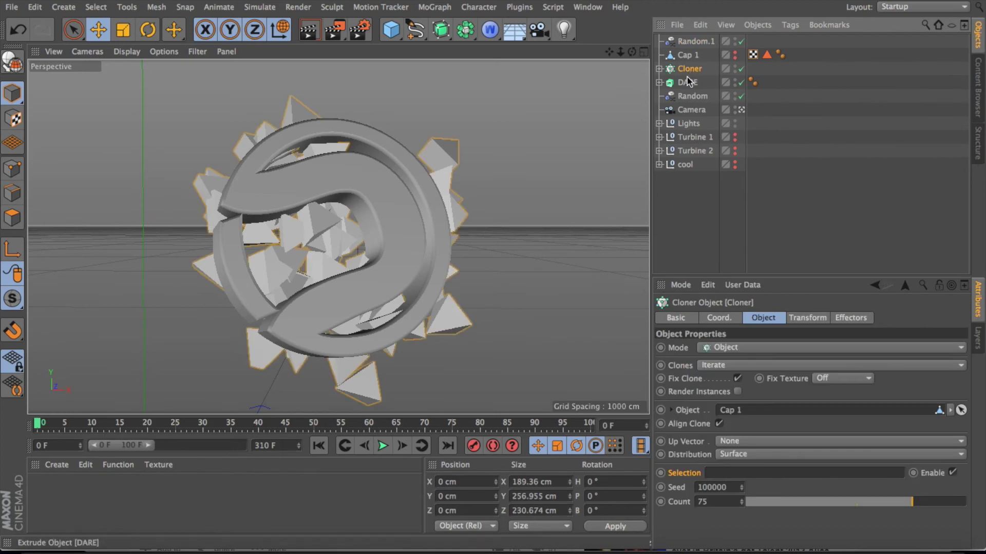
Duplicate the Cloner as Cloner.1 and review the double dare reference render.
key(super+c)
key(super+v)
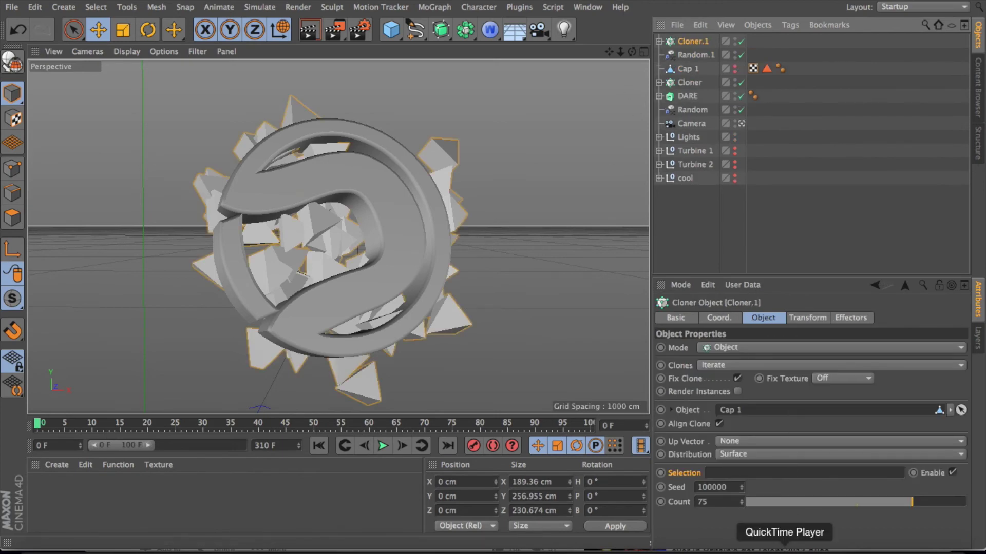
click(924, 546)
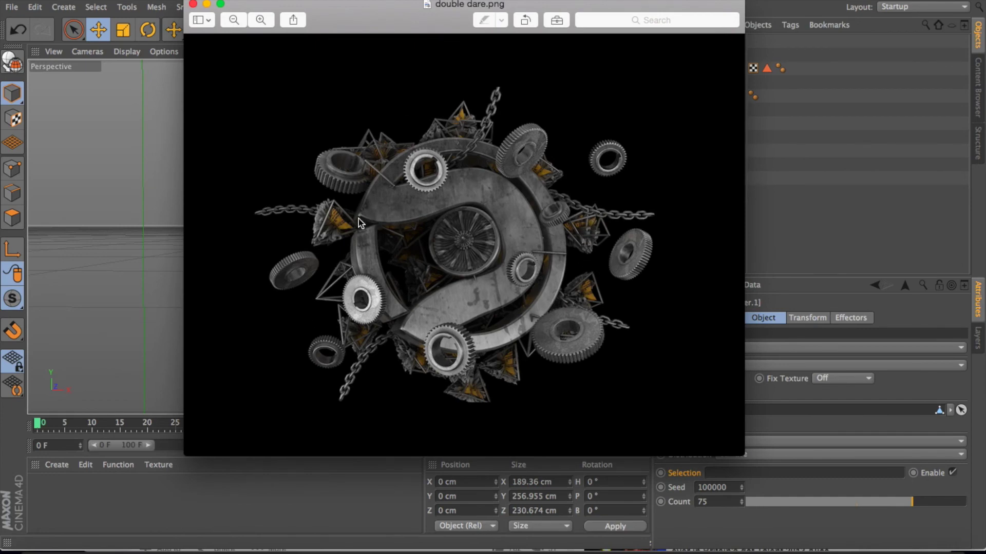
click(193, 3)
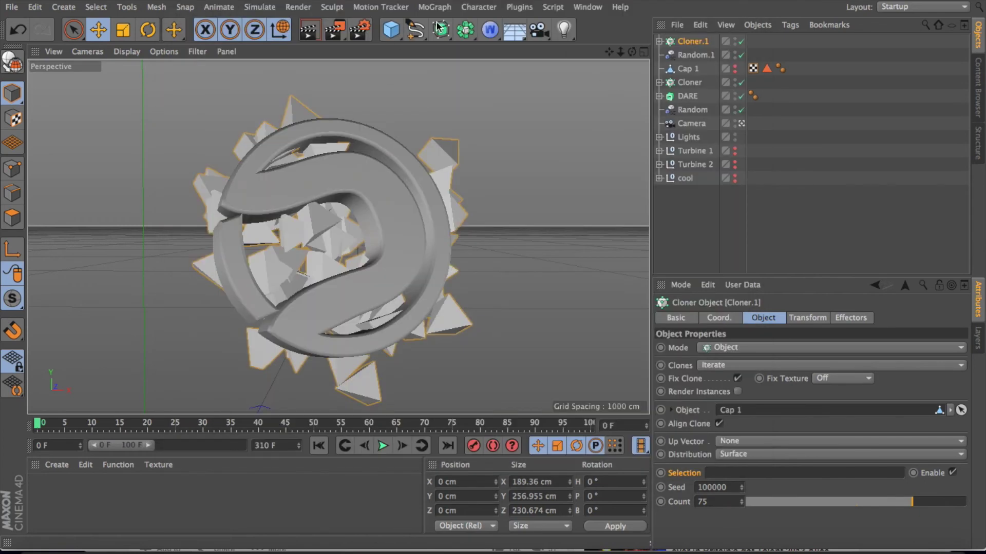
Add an Atom Array, nest Cloner.1 inside it, and set sphere radius to 0.5 cm.
drag(466, 30, 619, 47)
drag(697, 42, 694, 43)
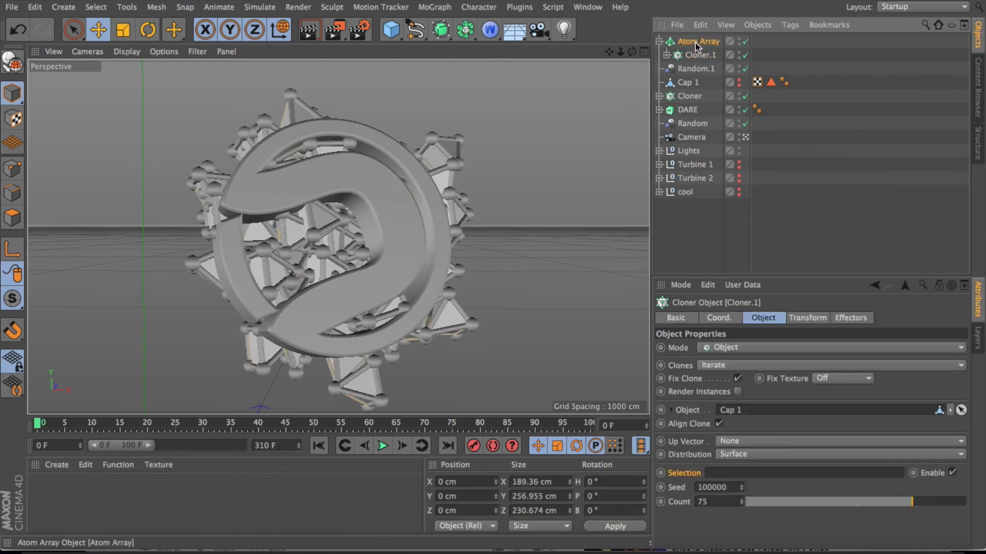
click(741, 363)
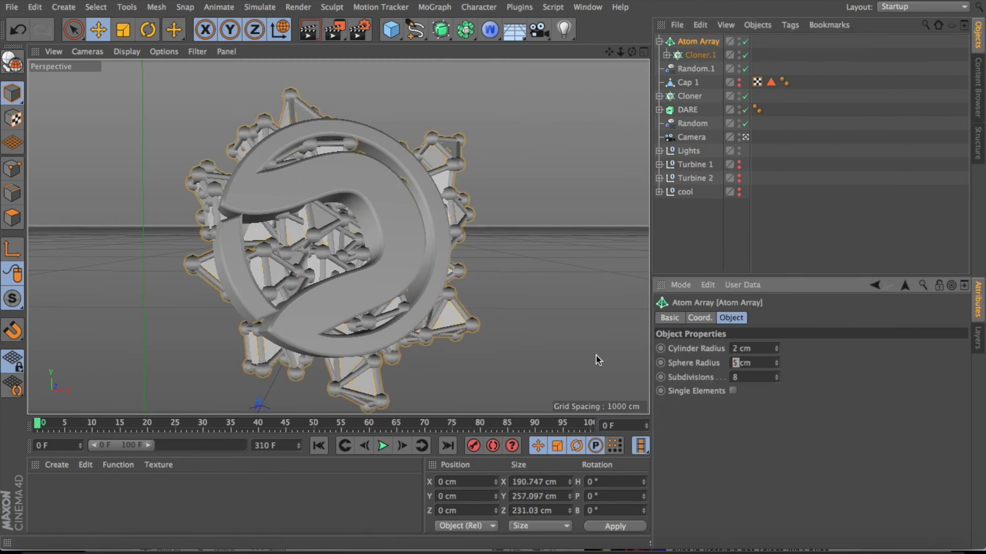
text(0.5)
key(Return)
Try 1 cm sphere and cylinder radii, then set the sphere radius back to 0.5 cm.
double_click(747, 366)
text(1)
key(Return)
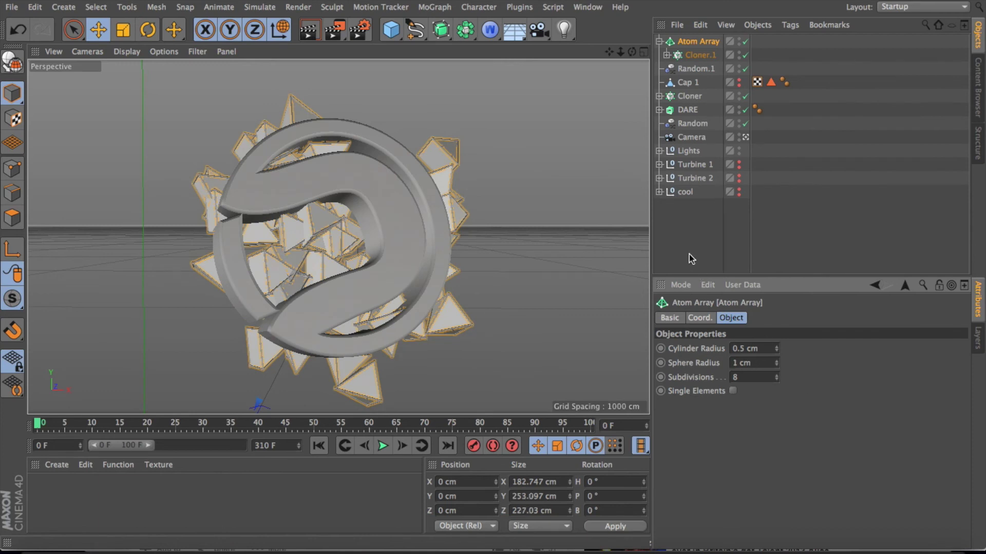
double_click(744, 349)
text(1)
key(Return)
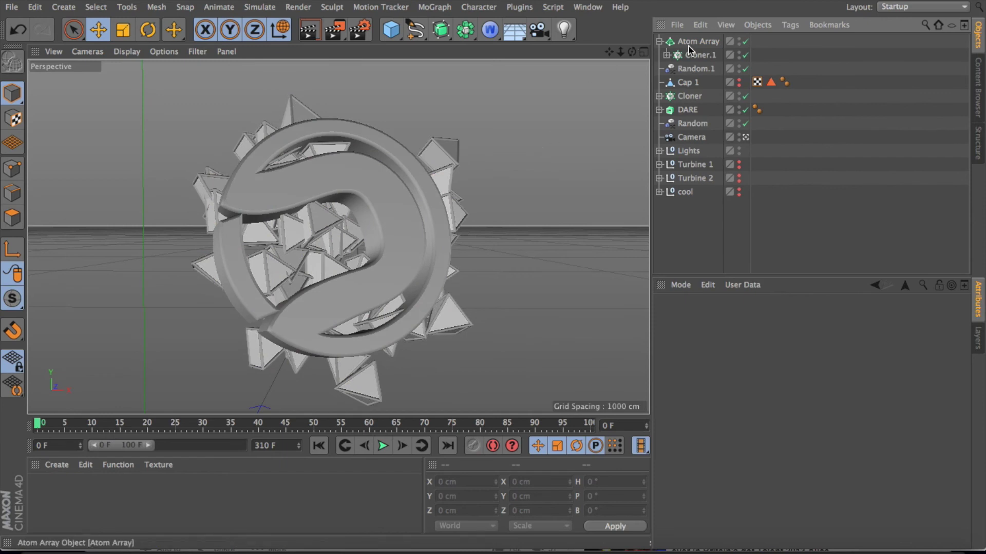
double_click(739, 363)
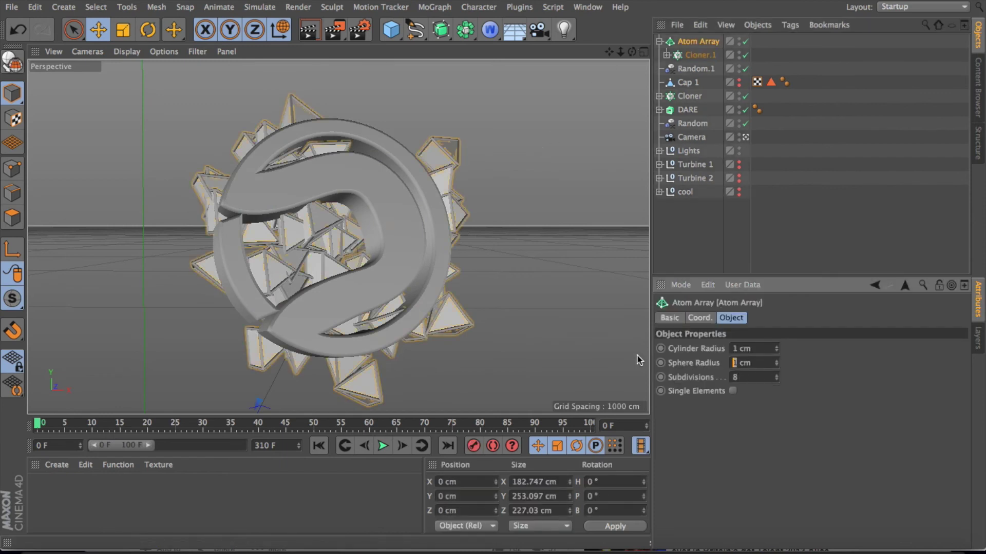
text(0.5)
key(Return)
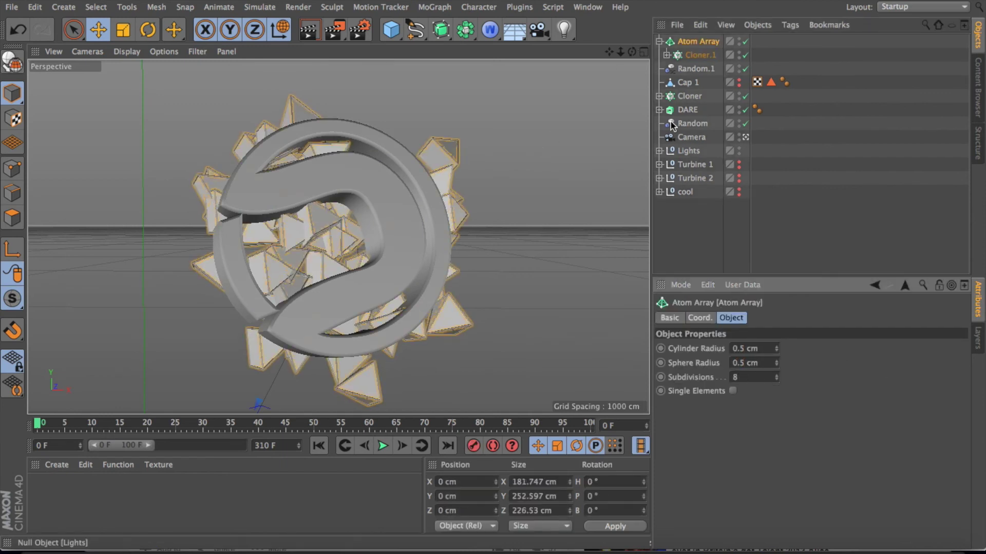
Set Cloner.1's Count to 125 and deselect everything to review the result.
click(698, 55)
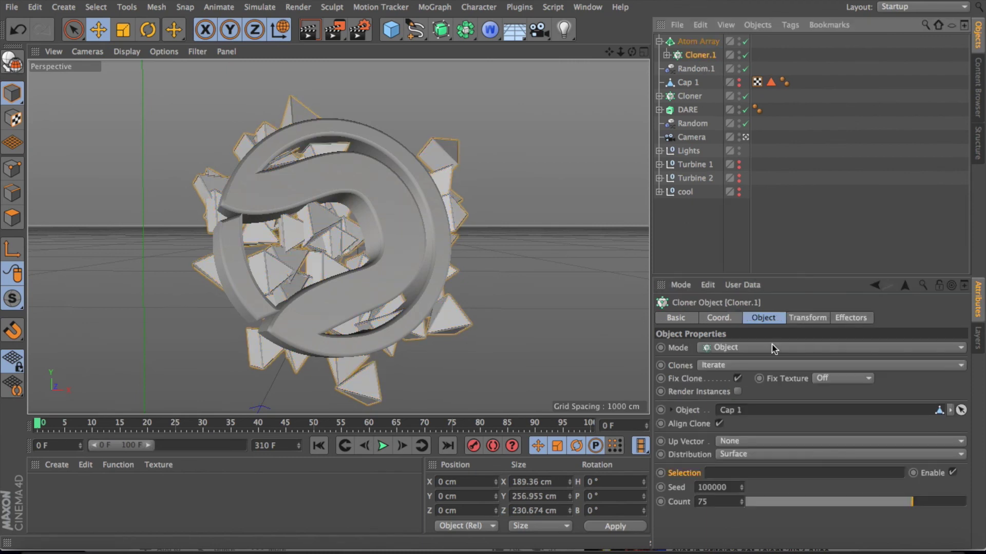
double_click(713, 504)
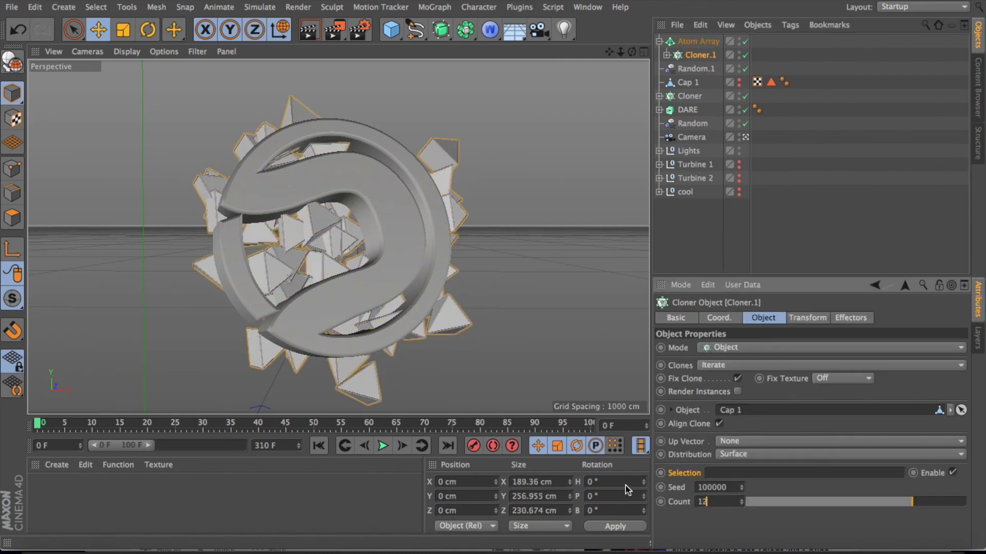
text(125)
key(Return)
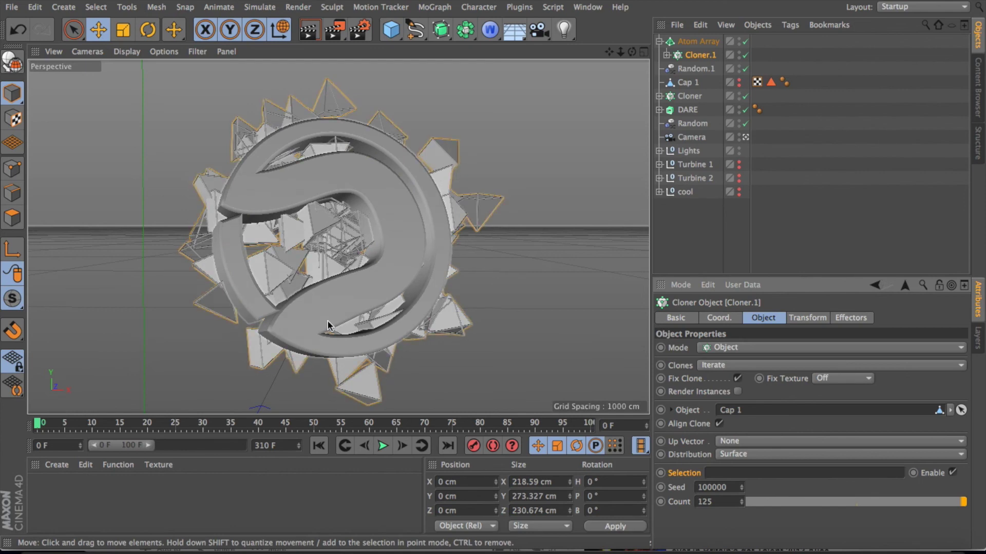
click(675, 234)
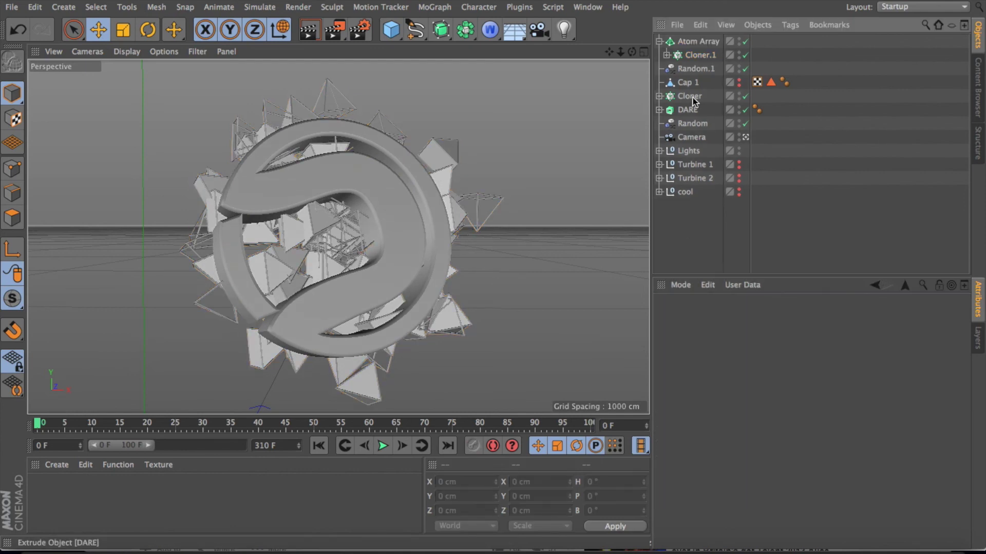
Collapse the Atom Array's hierarchy, then select the original Cloner holding the 75 pyramid clones.
click(682, 43)
click(658, 42)
click(688, 69)
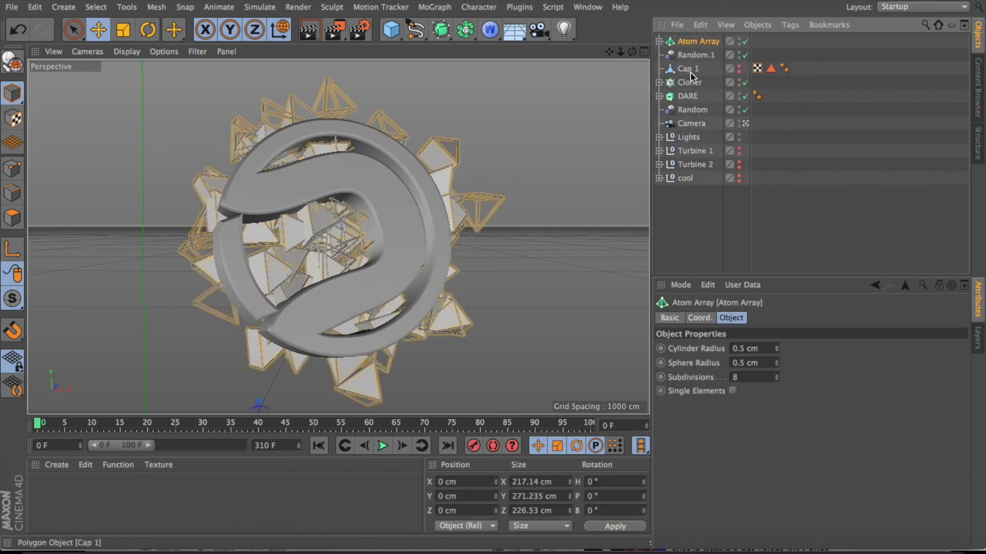
click(688, 96)
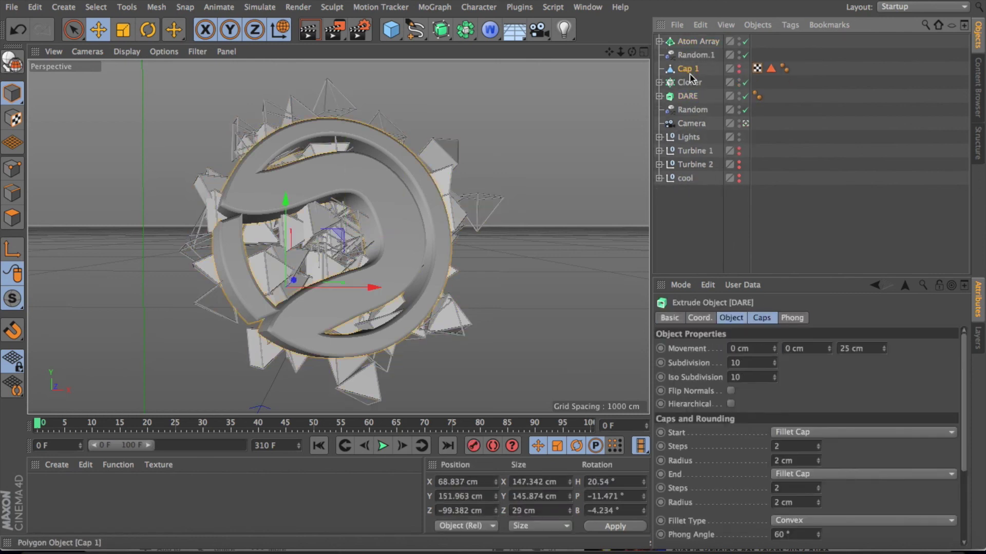
click(688, 69)
click(675, 82)
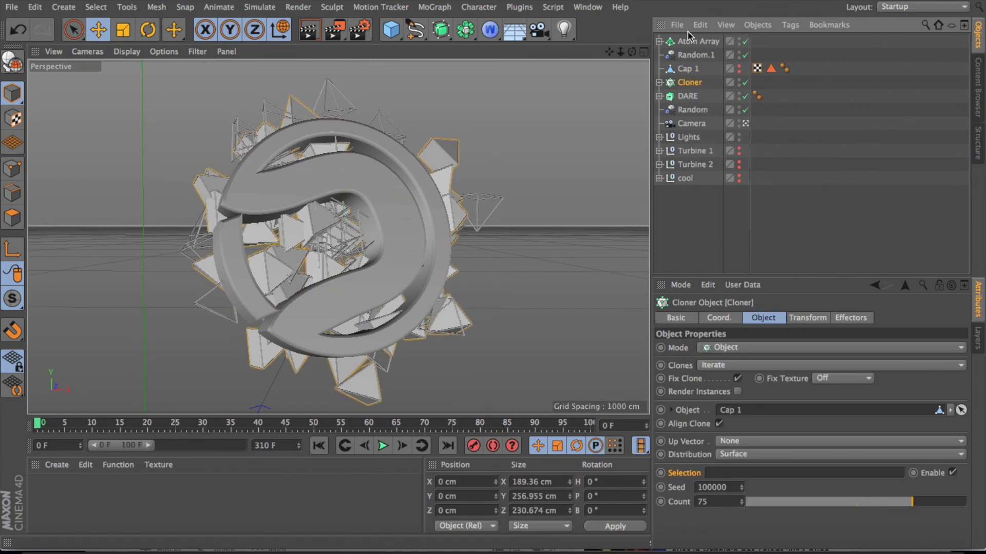